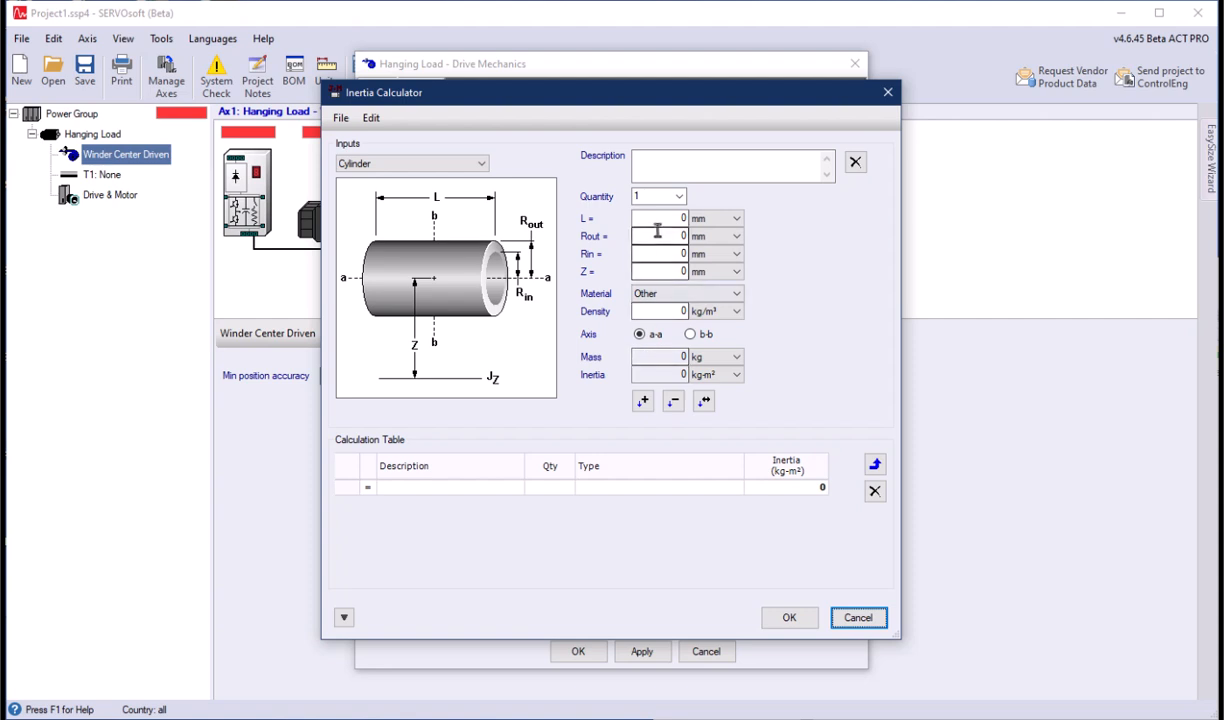
# - Calculate the roller inertia from an aluminum cylinder 0.5 m long with a 100 mm outer and 50 mm inner radius
pyautogui.click(700, 243)
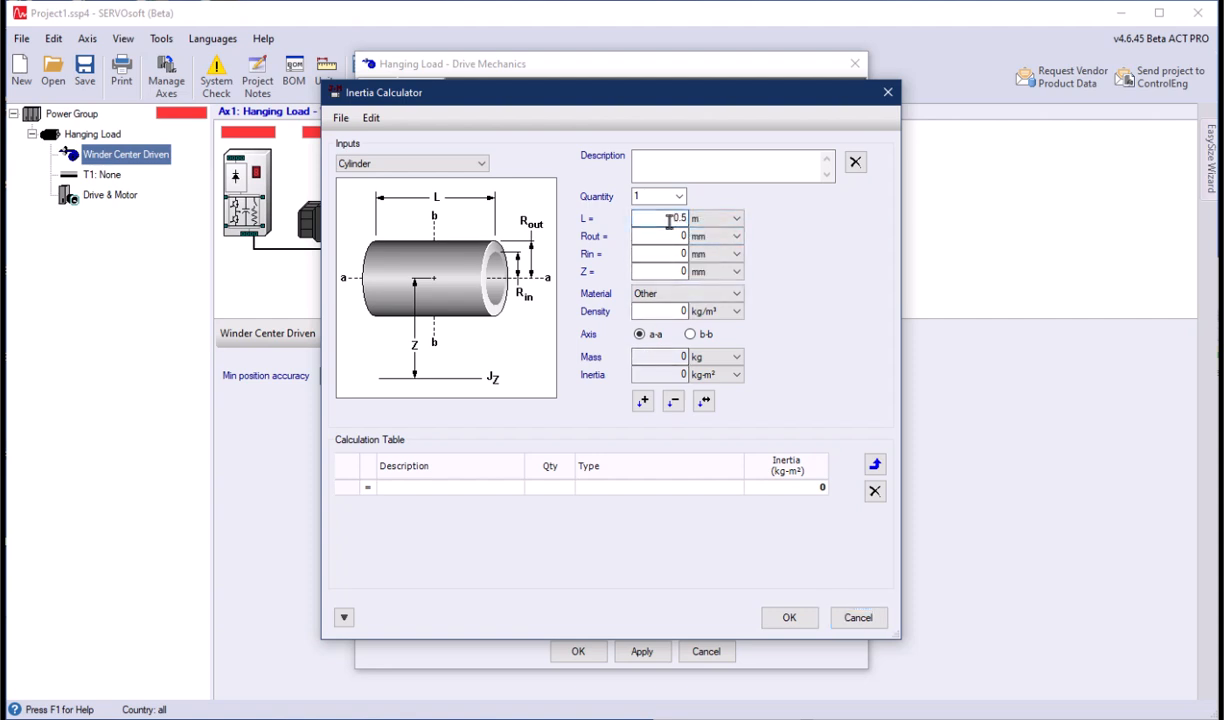
pyautogui.click(661, 240)
pyautogui.click(656, 254)
pyautogui.click(680, 293)
pyautogui.click(678, 316)
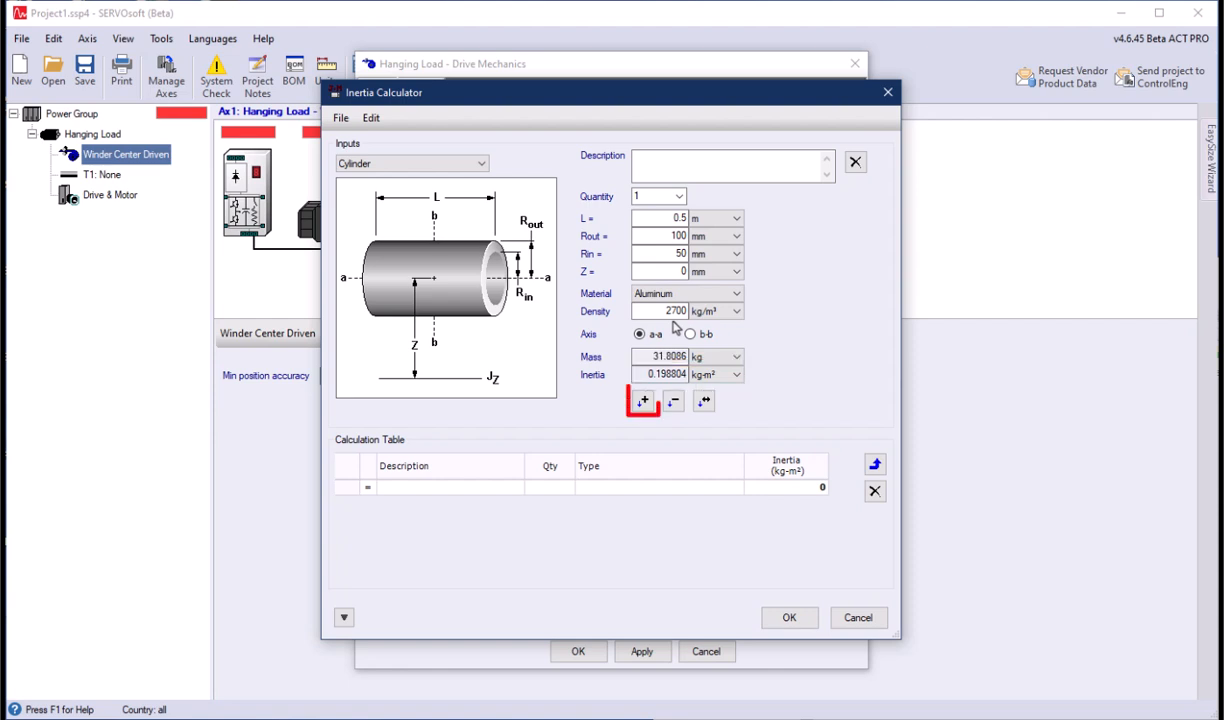
pyautogui.click(643, 400)
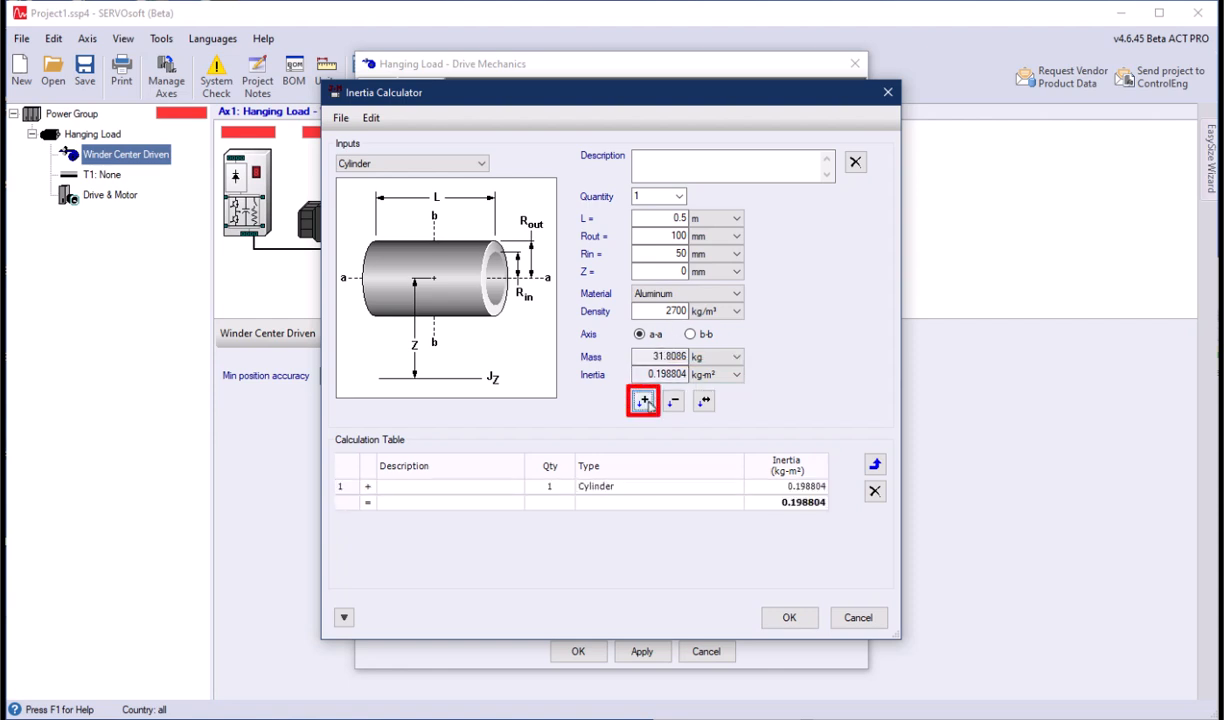
pyautogui.click(788, 617)
# - Set the roller max radius with material to 170 mm, and enable the Spooler and Hanging Load options for the material
pyautogui.doubleClick(666, 391)
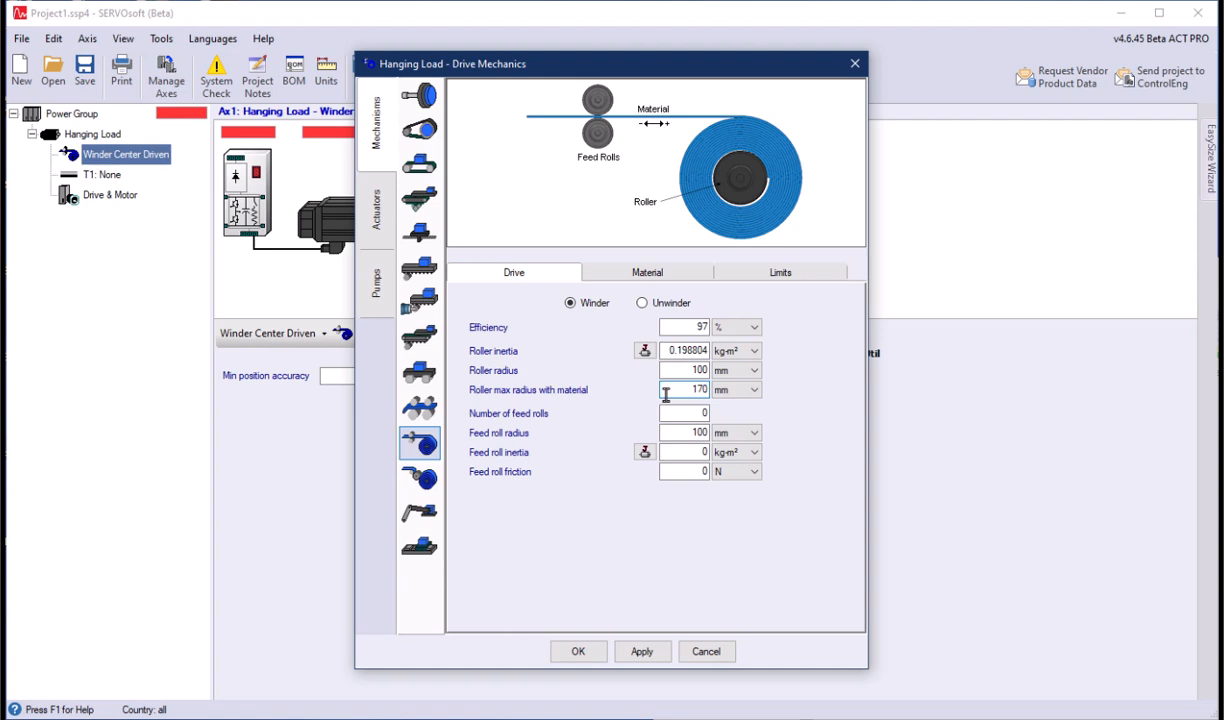
pyautogui.click(640, 652)
pyautogui.click(606, 275)
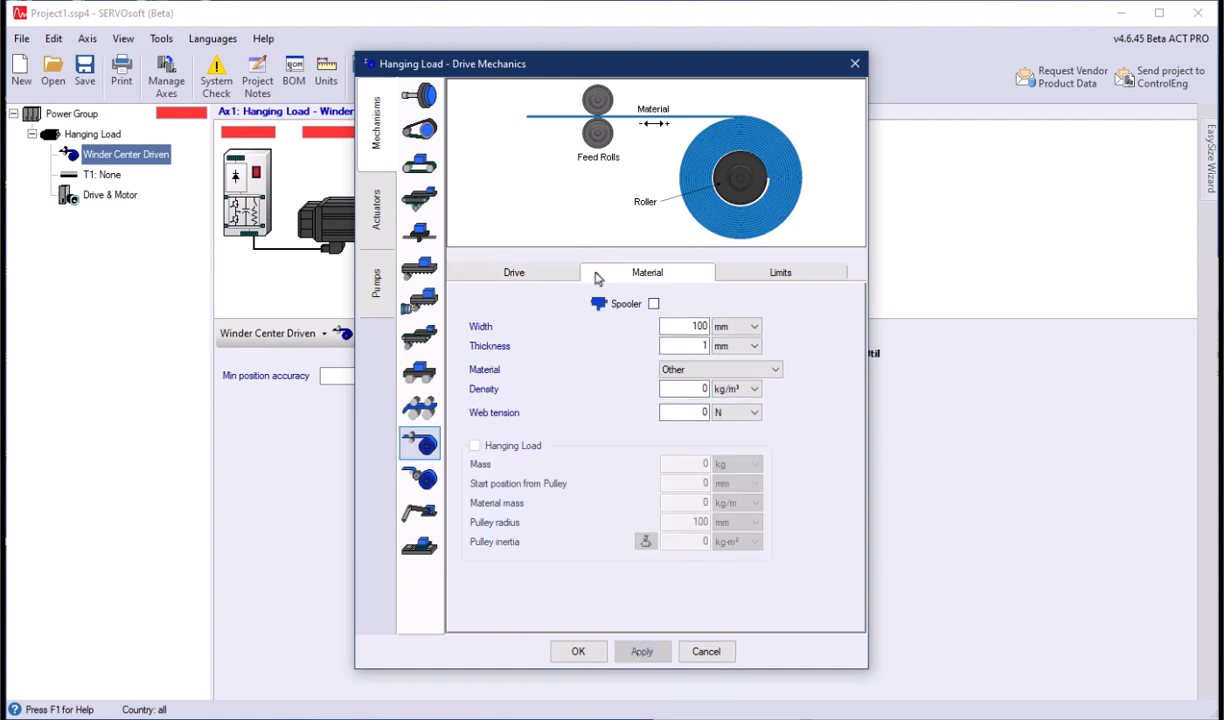
pyautogui.click(653, 303)
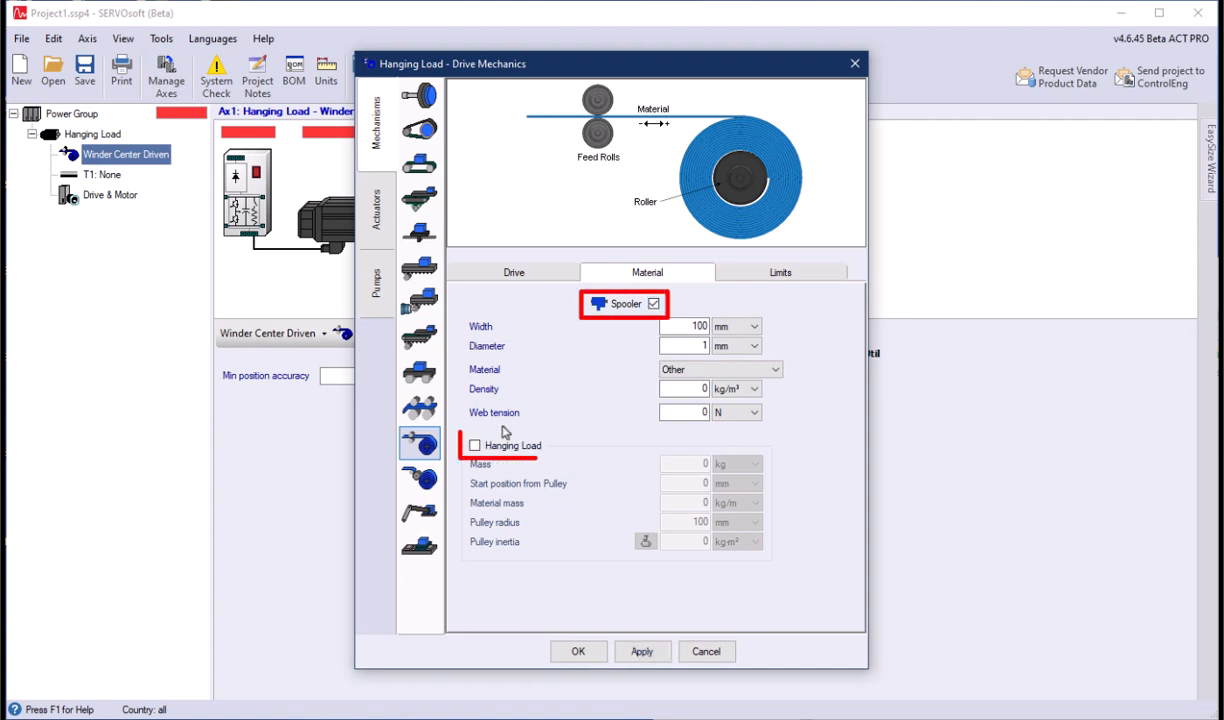
pyautogui.click(484, 449)
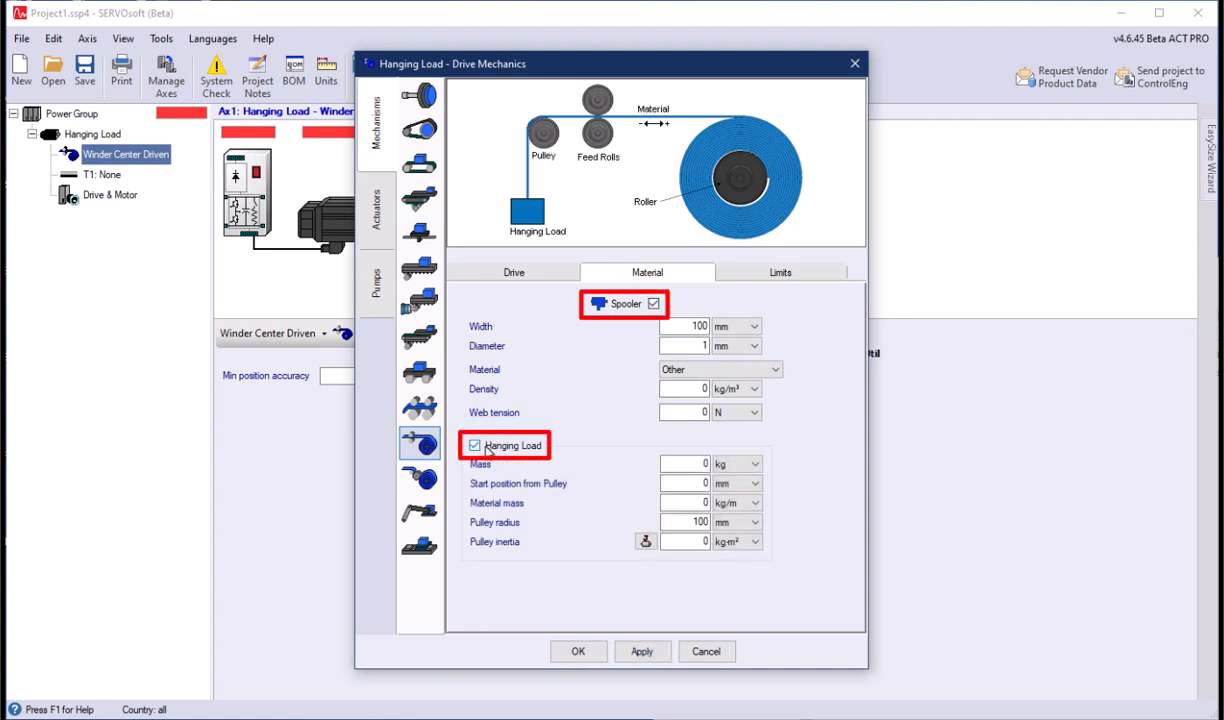
# - Define the spooled material as Nylon with a width of 200 mm and a diameter of 10 mm
pyautogui.doubleClick(667, 329)
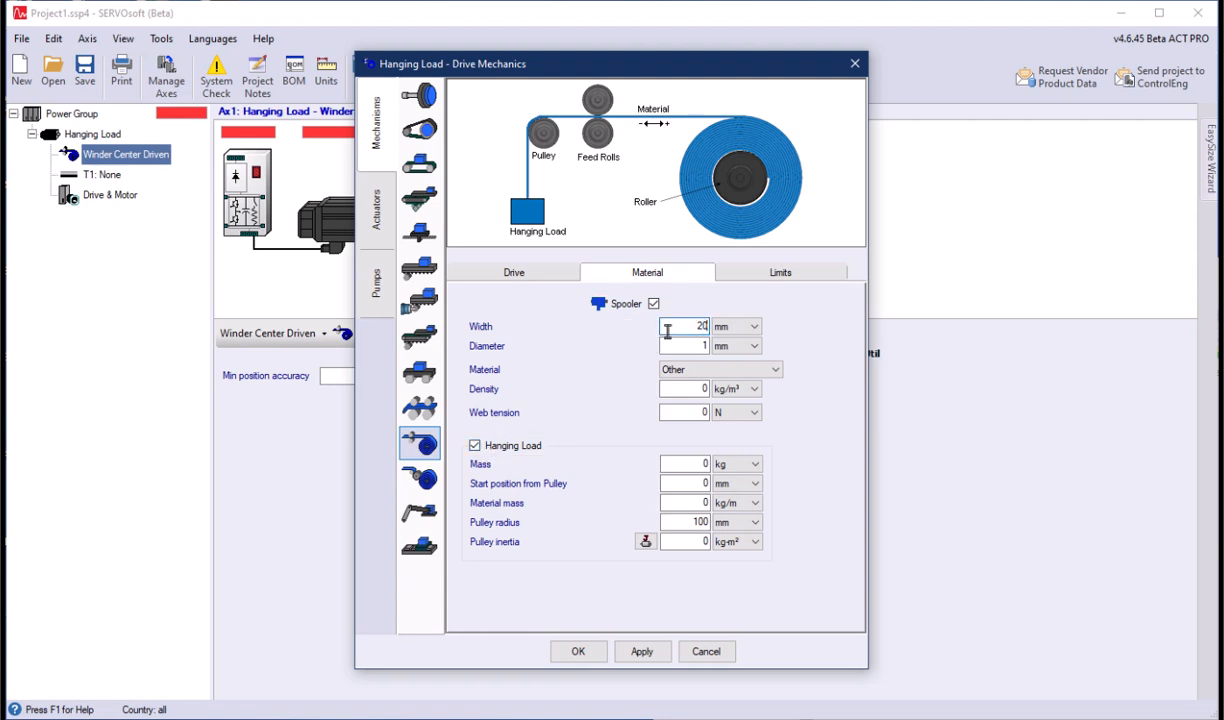
pyautogui.doubleClick(674, 346)
pyautogui.click(720, 369)
pyautogui.click(700, 442)
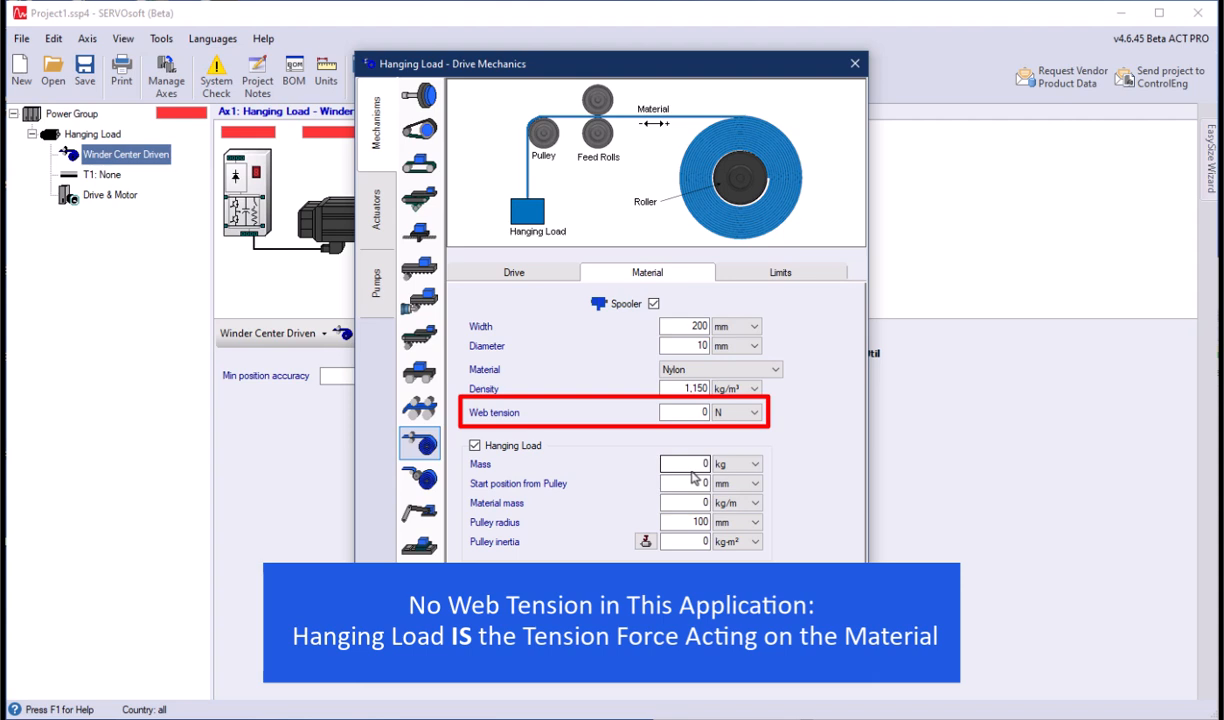
# - Set the hanging load's mass to 20 kg, start position from pulley to 110 m and material mass to 0.5 kg/m
pyautogui.click(690, 467)
pyautogui.write('20')
pyautogui.click(755, 485)
pyautogui.click(718, 499)
pyautogui.click(690, 483)
pyautogui.write('110')
pyautogui.click(690, 503)
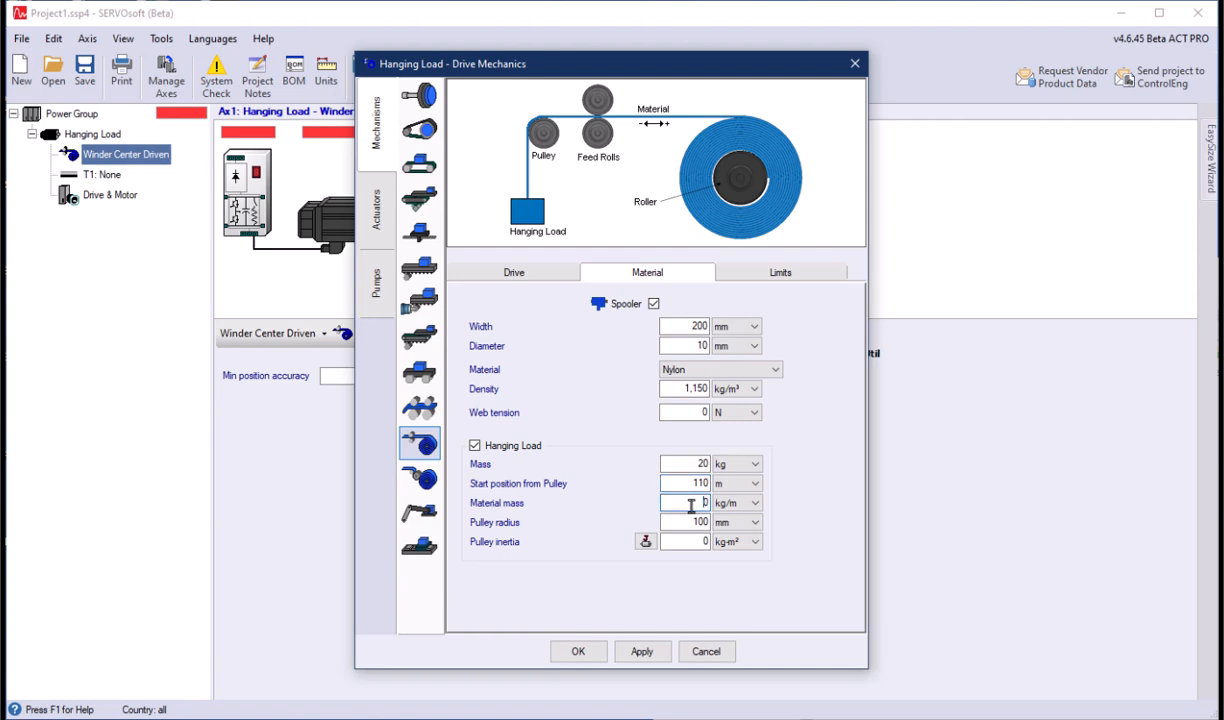
pyautogui.write('0.5')
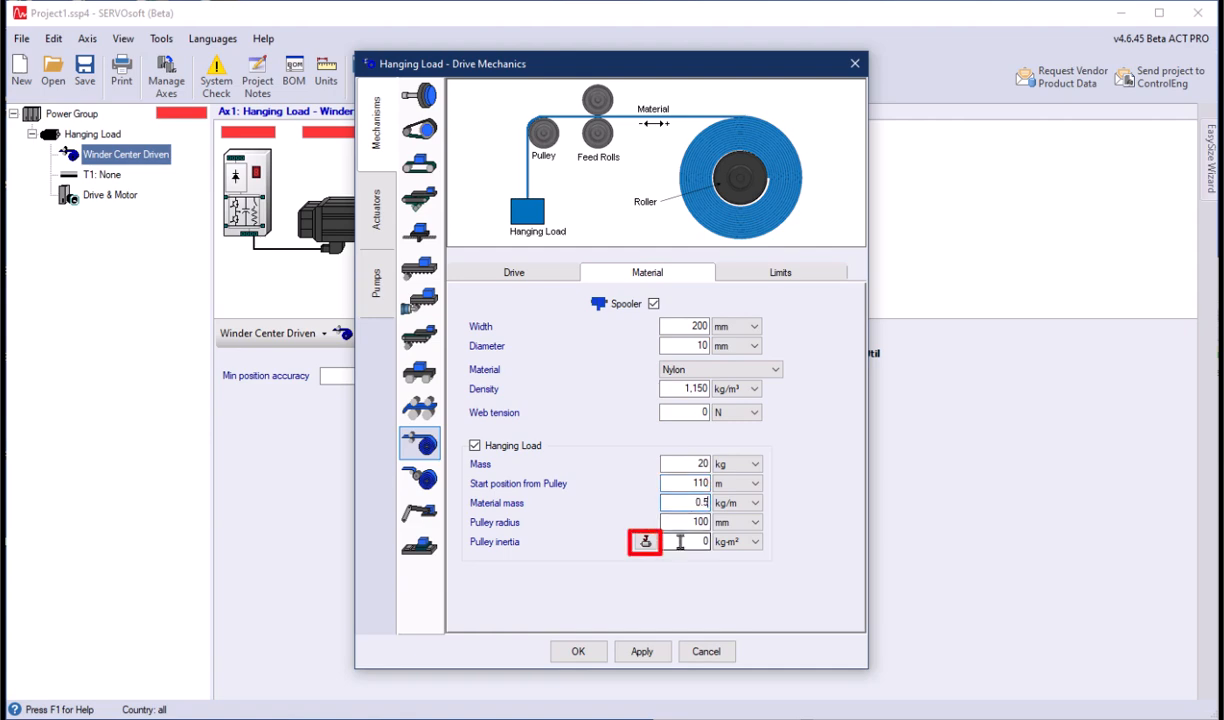
# - Calculate the pulley inertia from an aluminum cylinder 20 mm long with a 100 mm outer radius, and apply it
pyautogui.click(645, 541)
pyautogui.doubleClick(665, 237)
pyautogui.click(695, 297)
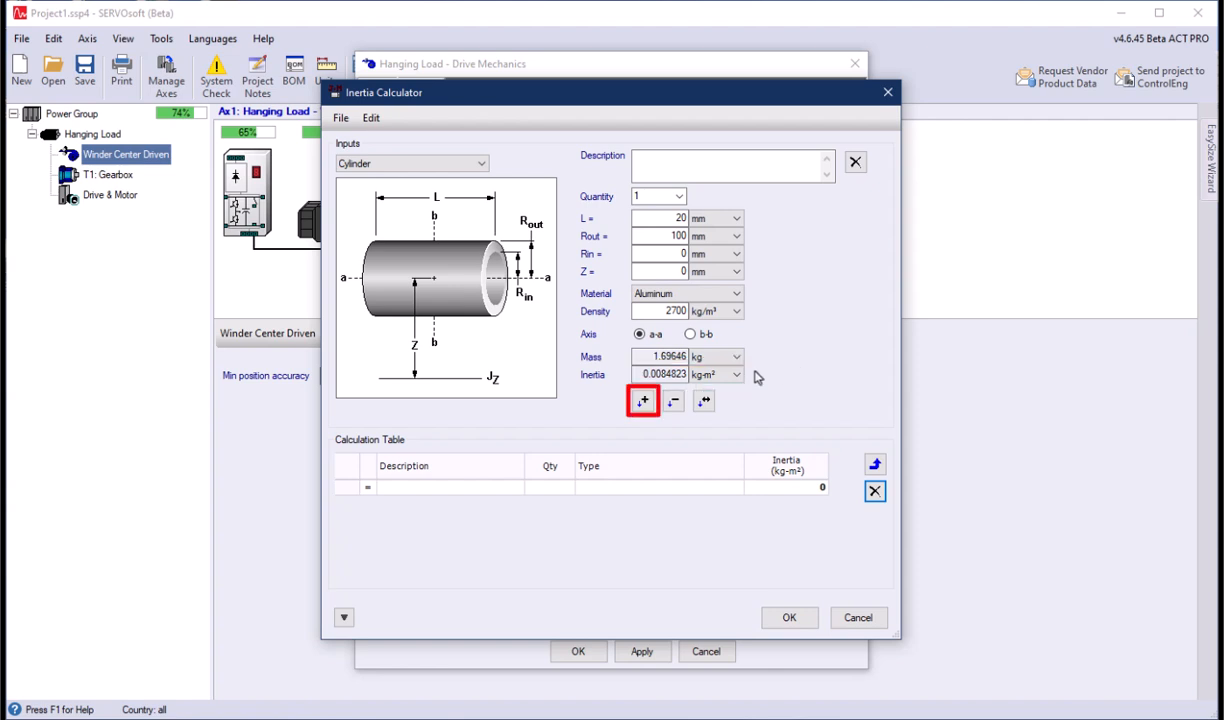
pyautogui.click(641, 401)
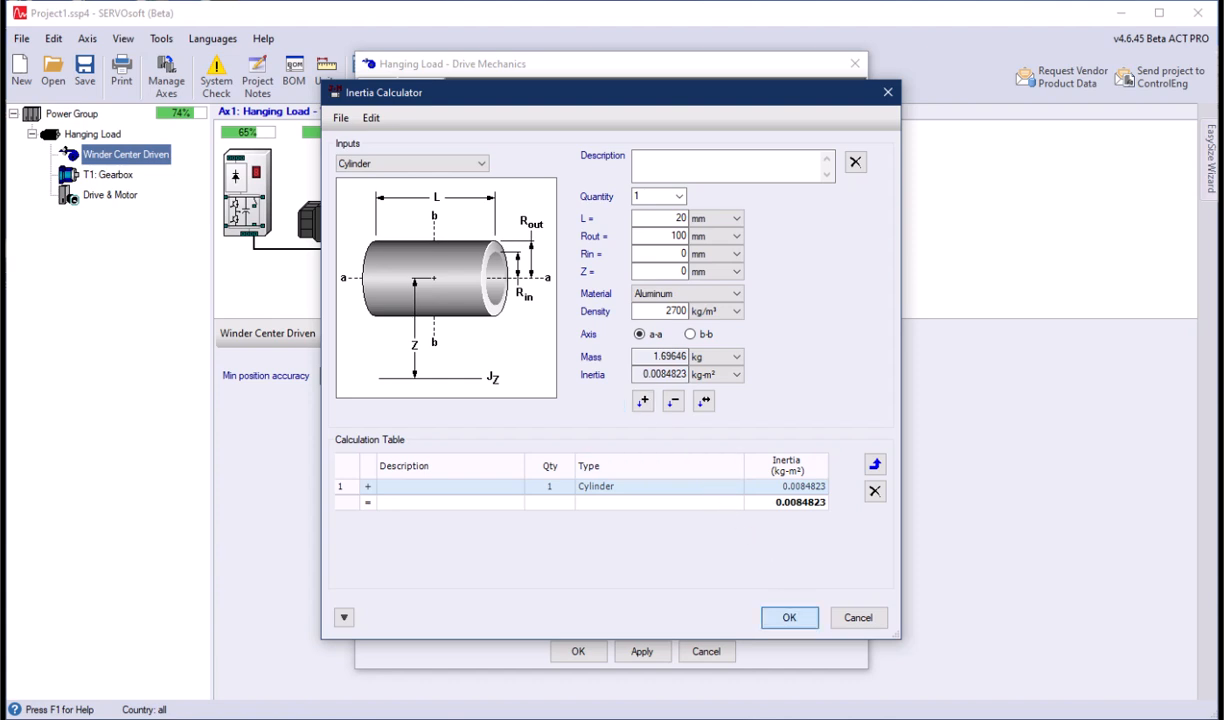
pyautogui.click(790, 617)
pyautogui.click(641, 651)
# - Set the winder's tension limit to 1000 N and accept the drive mechanics settings
pyautogui.click(728, 268)
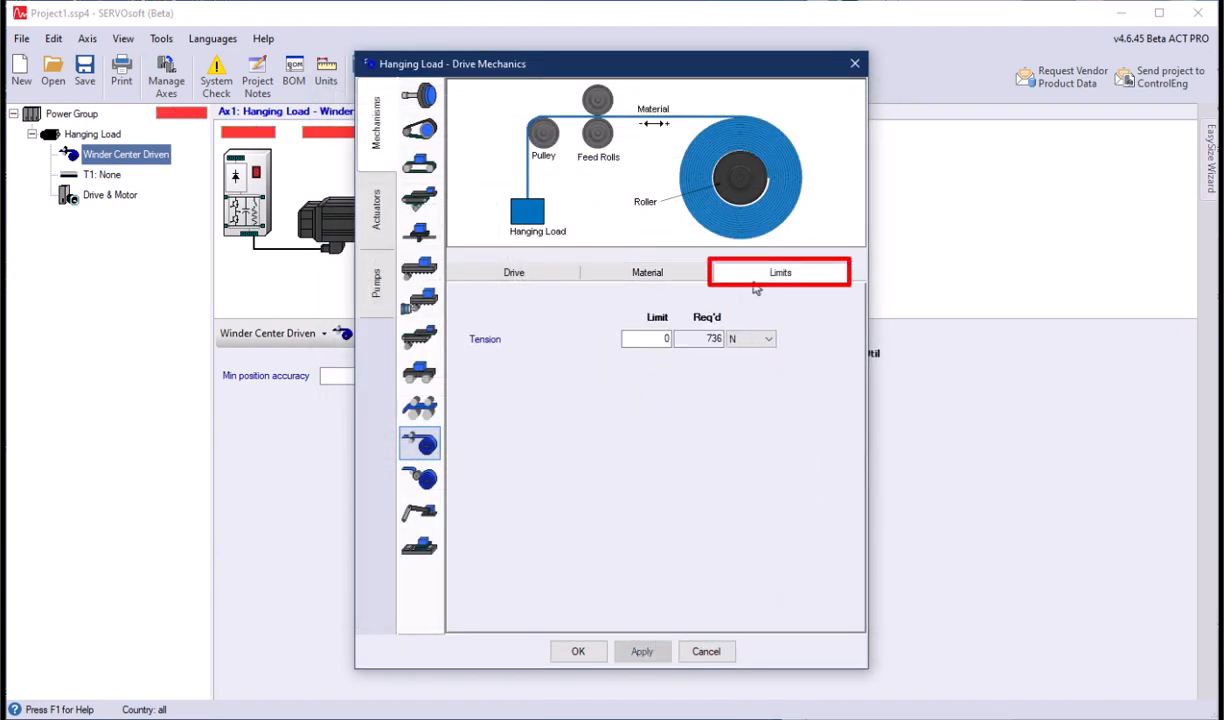
pyautogui.write('1')
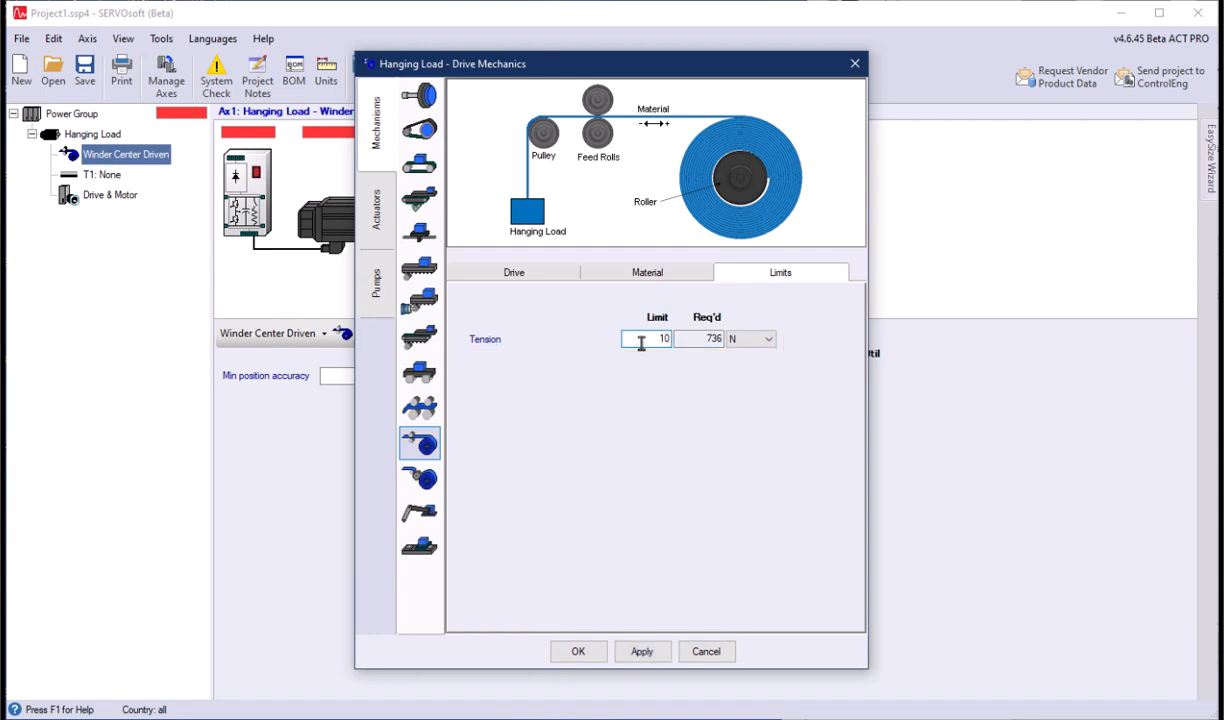
pyautogui.write('000')
pyautogui.click(580, 650)
# - Define the first sequence entry as a Move with a velocity of 1 m/s and acceleration set to the 1/10 option
pyautogui.click(369, 343)
pyautogui.doubleClick(232, 518)
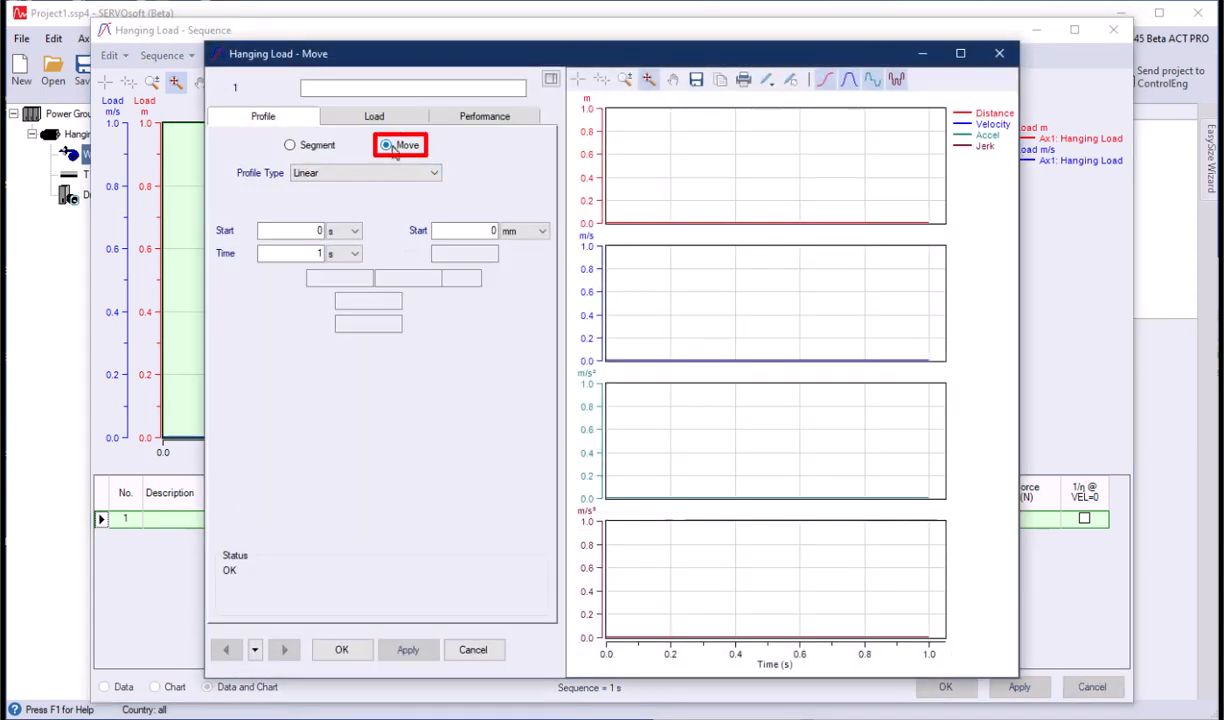
pyautogui.click(393, 147)
pyautogui.click(360, 277)
pyautogui.write('1')
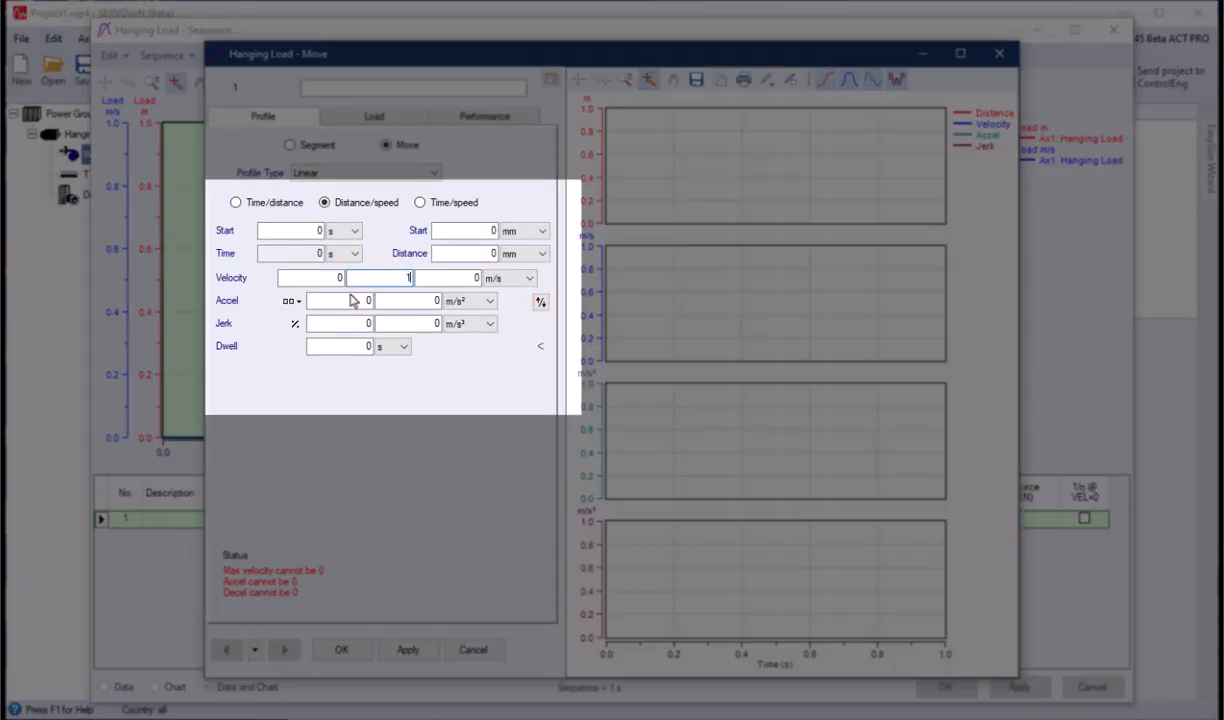
pyautogui.click(292, 300)
pyautogui.click(300, 396)
# - Set the move's distance to 118.7 m and accept the move
pyautogui.click(505, 257)
pyautogui.click(506, 268)
pyautogui.moveTo(475, 253)
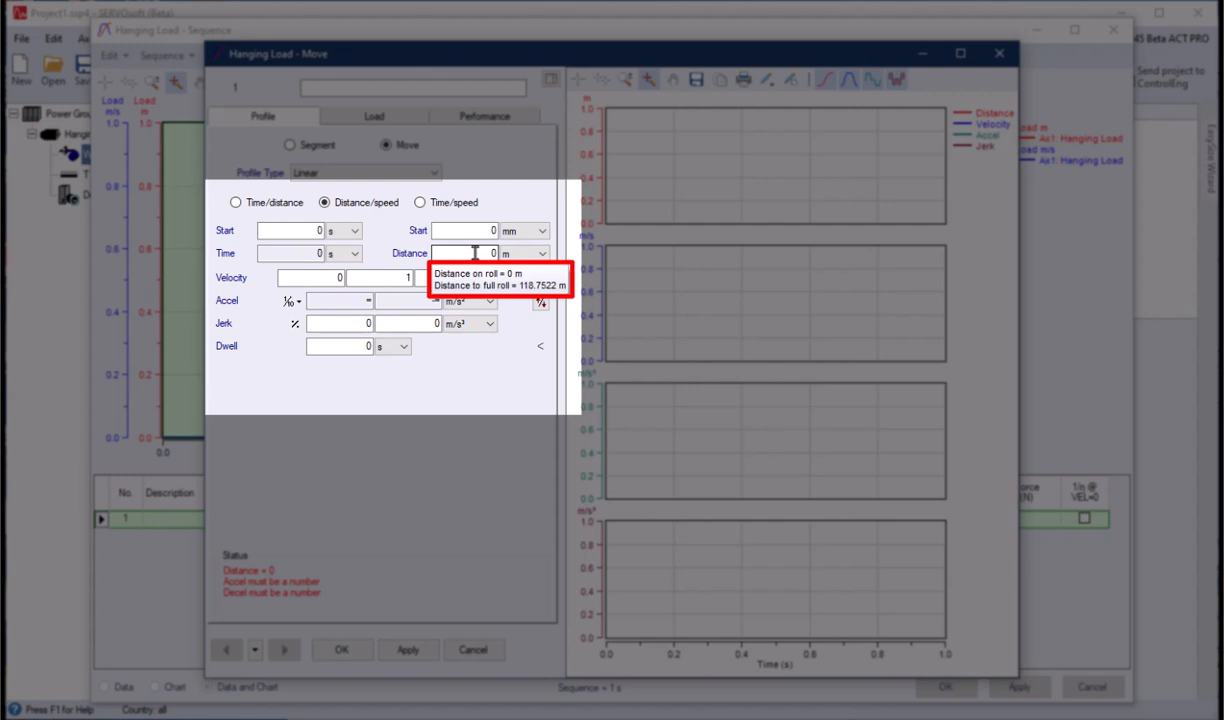
pyautogui.doubleClick(475, 253)
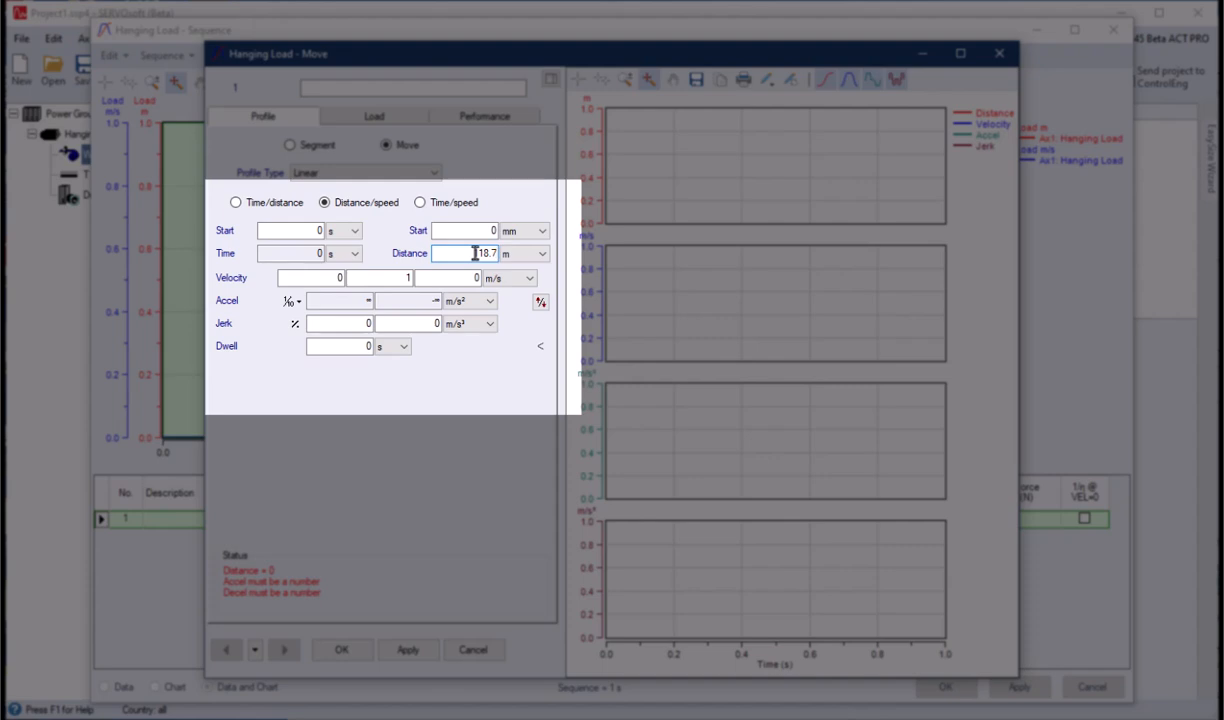
pyautogui.write('118.7')
pyautogui.click(400, 650)
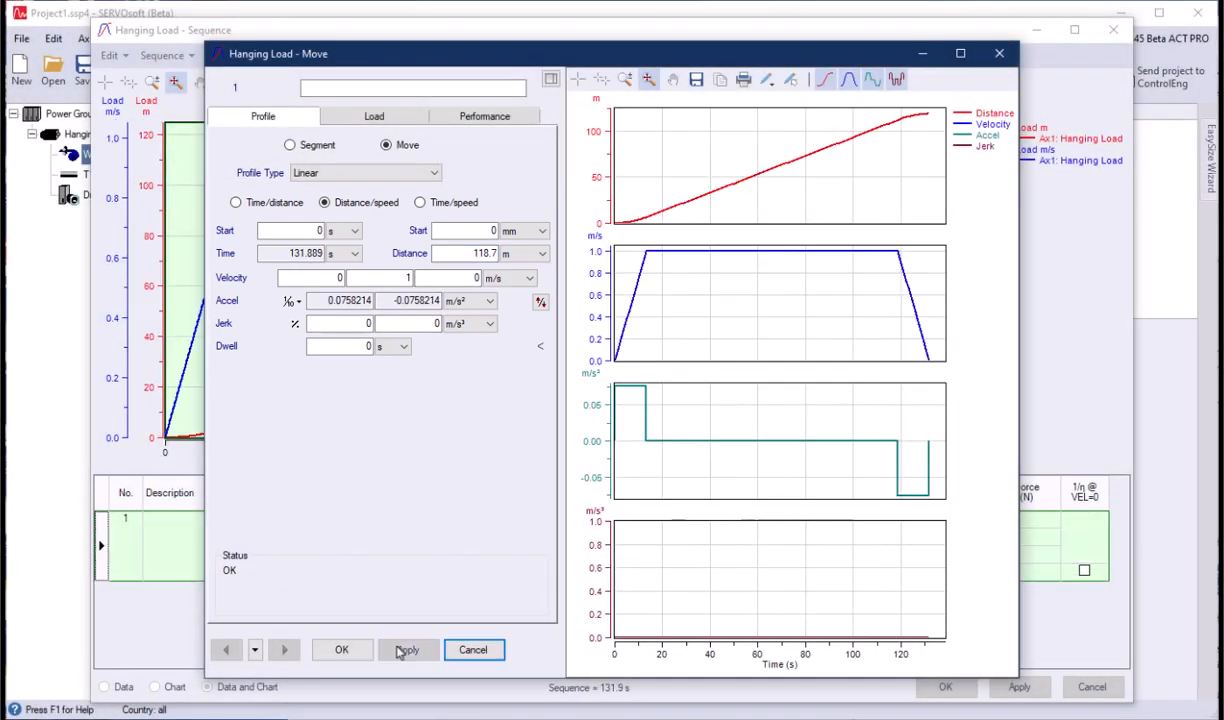
pyautogui.click(341, 650)
# - Replace the load position curve in the sequence chart with the Winder: Radius profile
pyautogui.click(352, 84)
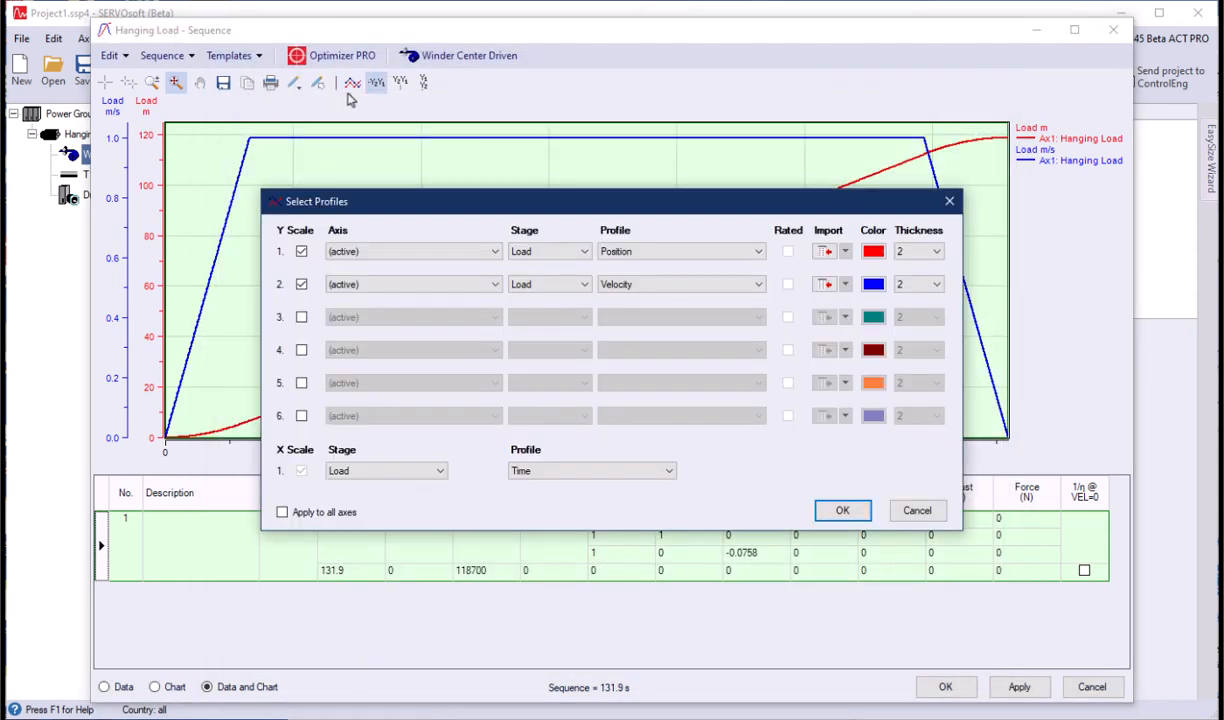
pyautogui.click(633, 254)
pyautogui.click(625, 338)
# - Add motor Velocity and motor Torque as the third and fourth chart profiles
pyautogui.click(301, 317)
pyautogui.click(301, 350)
pyautogui.click(584, 317)
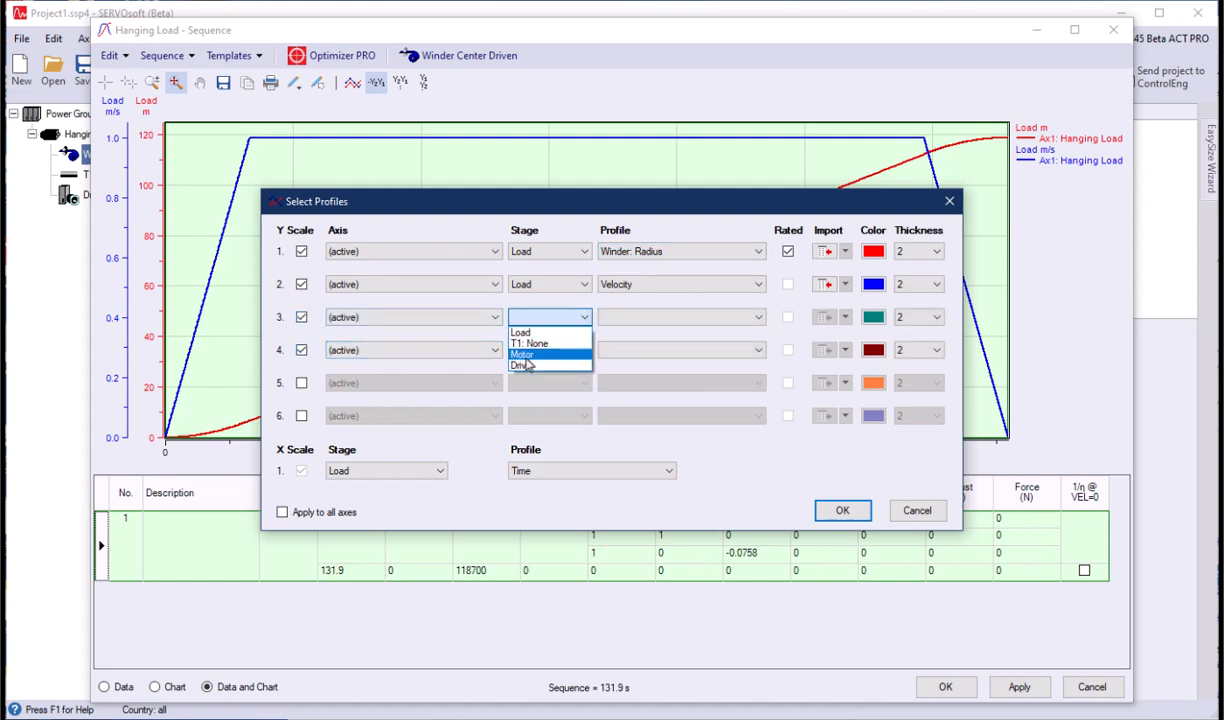
pyautogui.click(546, 341)
pyautogui.click(620, 331)
pyautogui.click(625, 343)
pyautogui.click(560, 350)
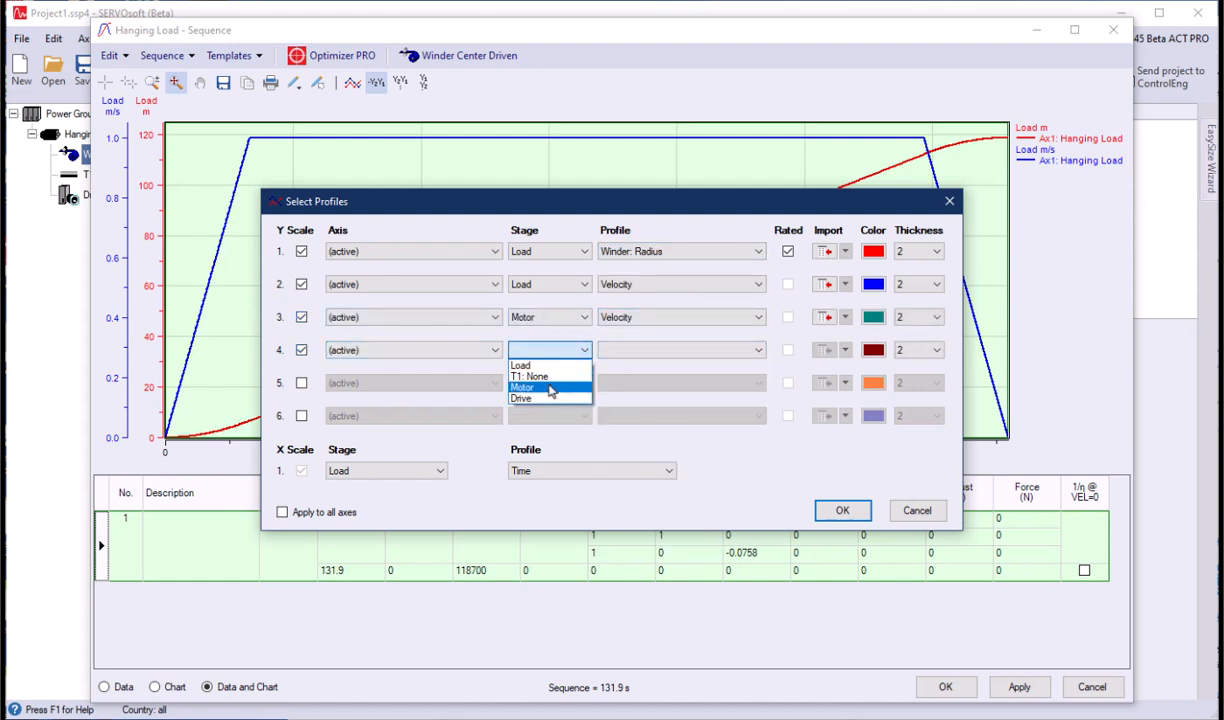
pyautogui.click(535, 376)
pyautogui.click(620, 350)
pyautogui.click(620, 409)
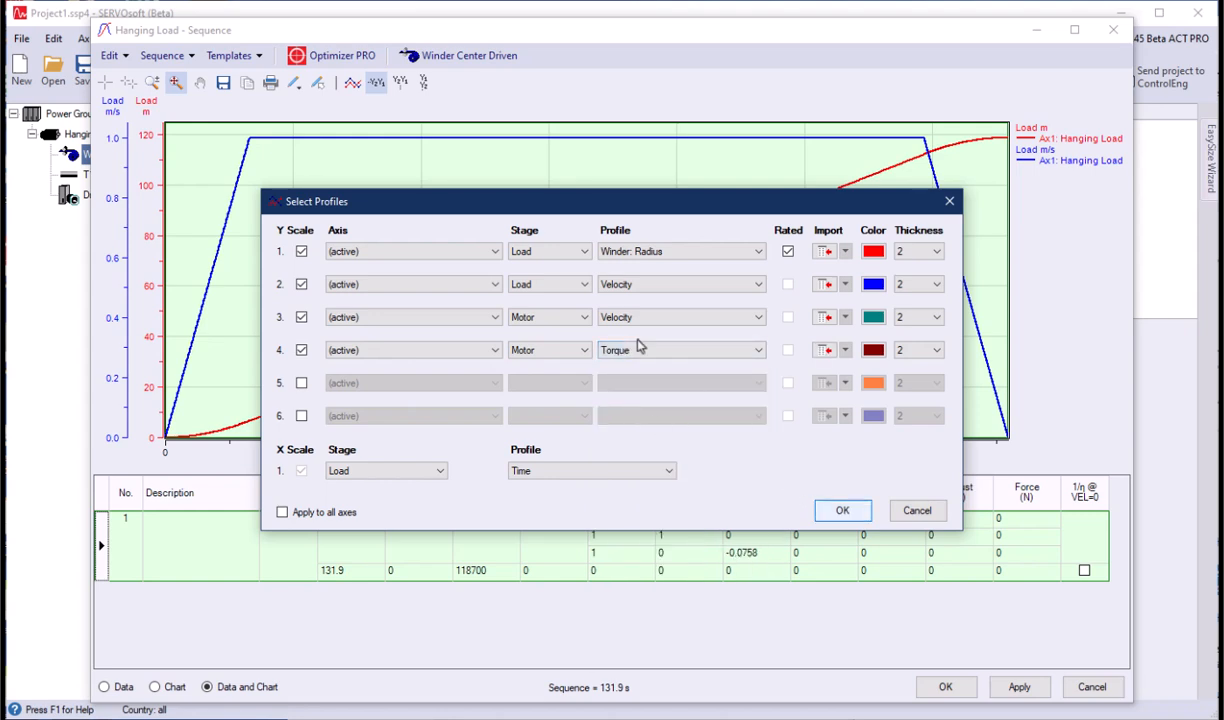
pyautogui.press('Return')
# - Trace the charted profiles with the cursor through the whole winding cycle and accept the sequence
pyautogui.click(105, 82)
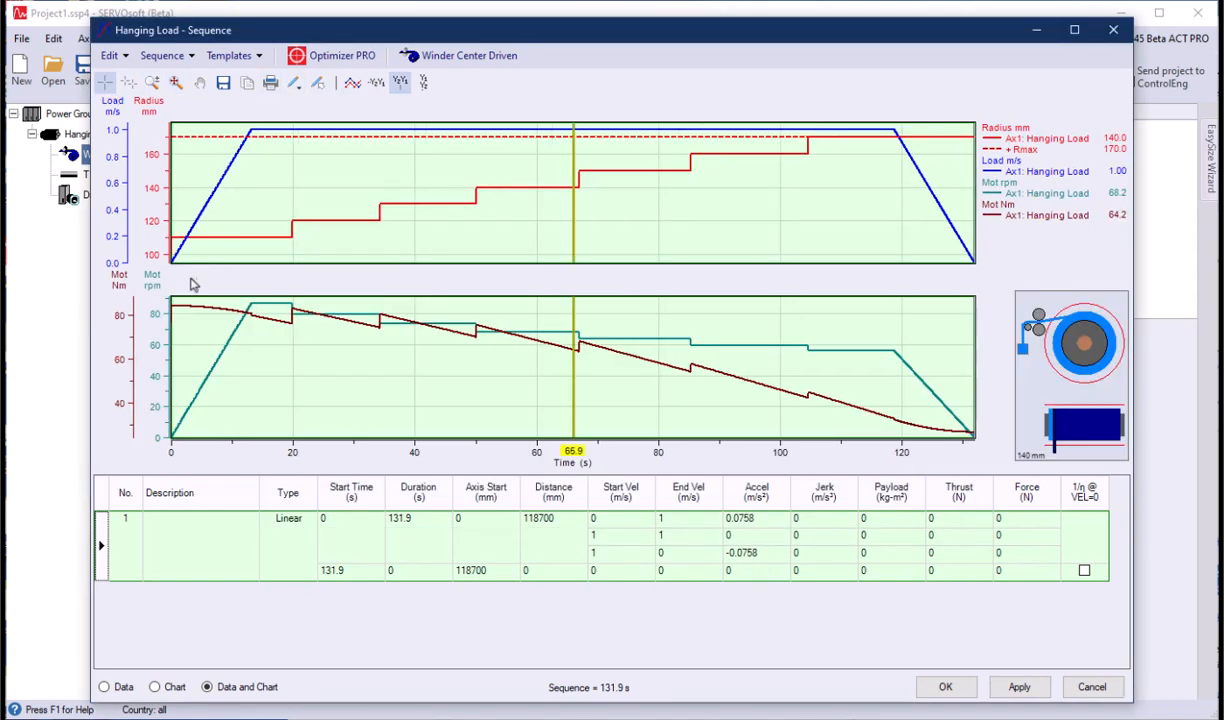
pyautogui.moveTo(185, 303)
pyautogui.mouseDown()
pyautogui.moveTo(284, 349)
pyautogui.moveTo(645, 453)
pyautogui.moveTo(831, 455)
pyautogui.mouseUp()
pyautogui.moveTo(835, 514); pyautogui.dragTo(978, 568)
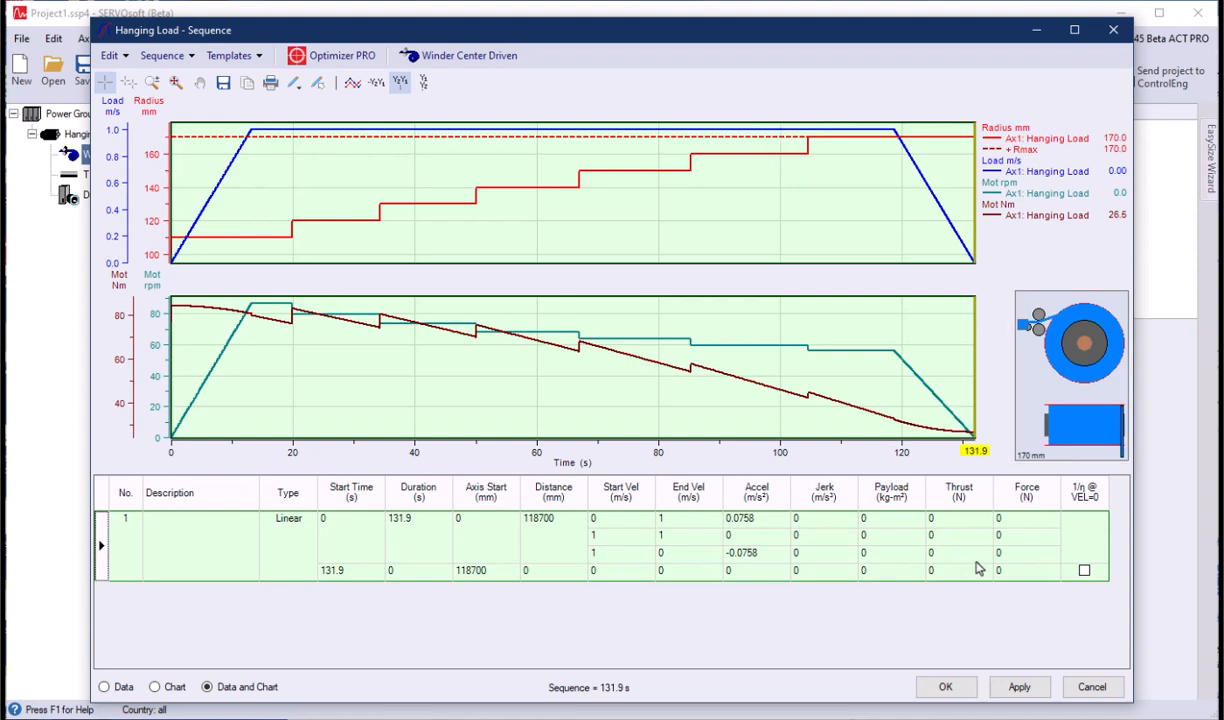
pyautogui.click(944, 686)
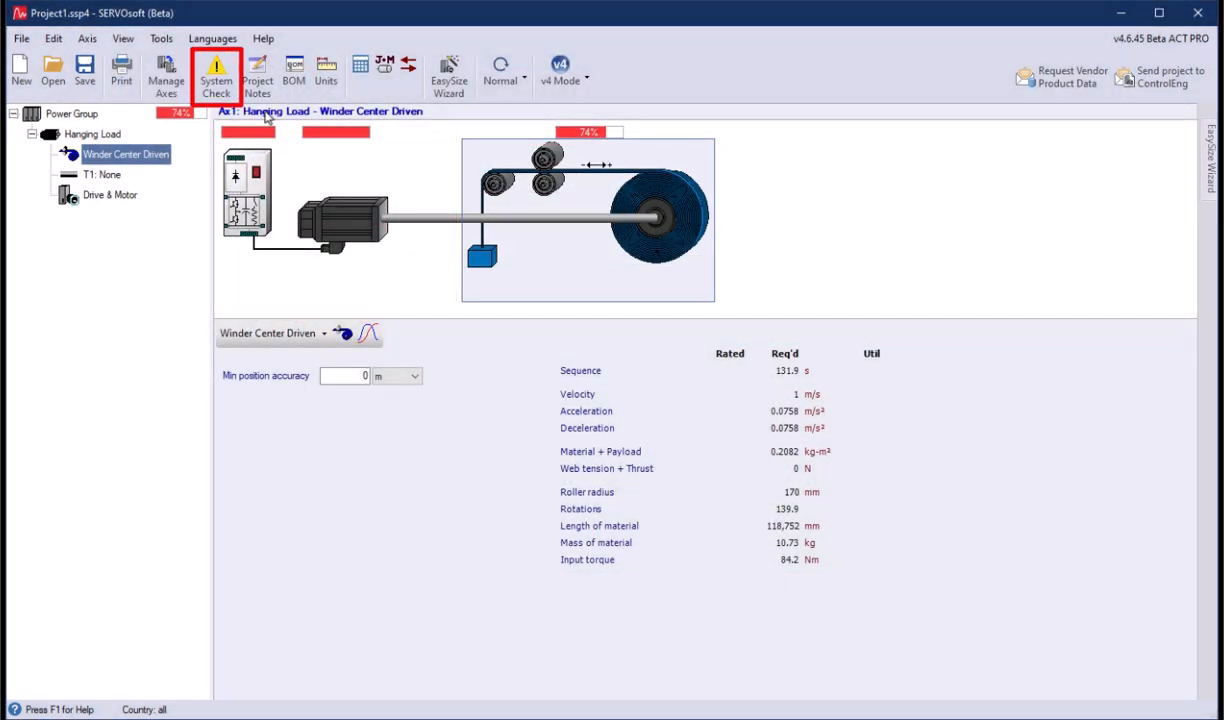
# - Review the system check alarms, and set the hanging load's start position from pulley to 140 m
pyautogui.click(212, 82)
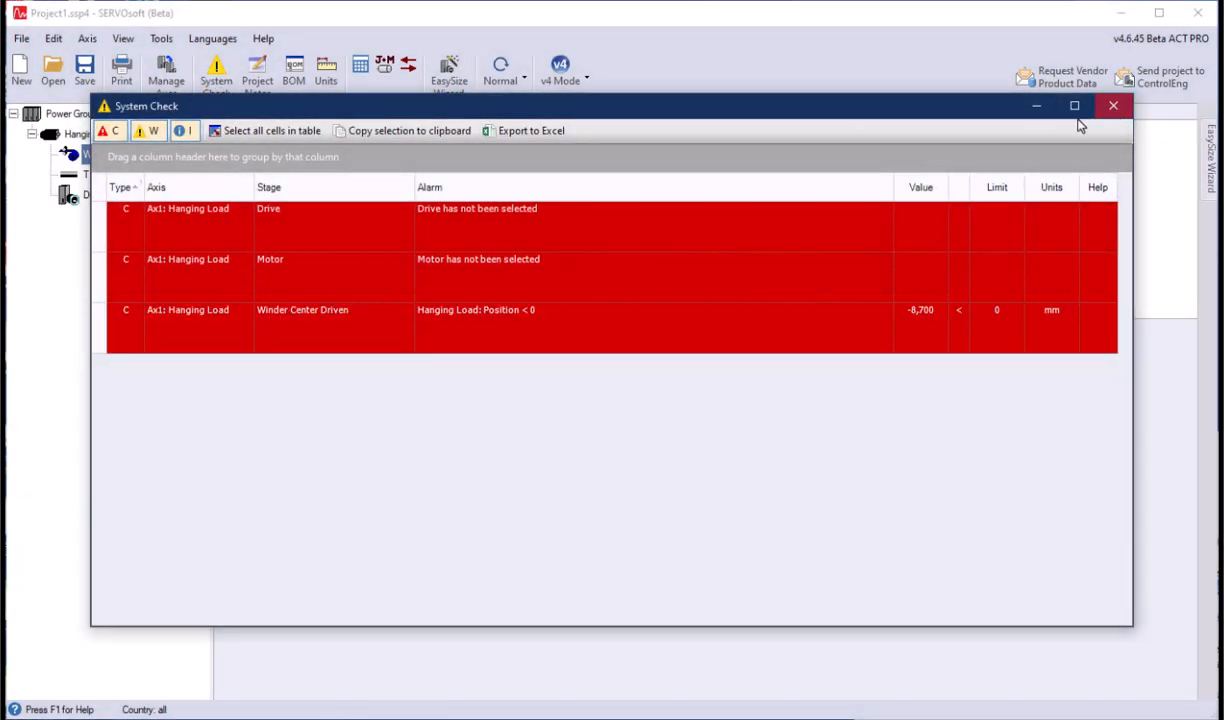
pyautogui.click(1112, 105)
pyautogui.click(370, 335)
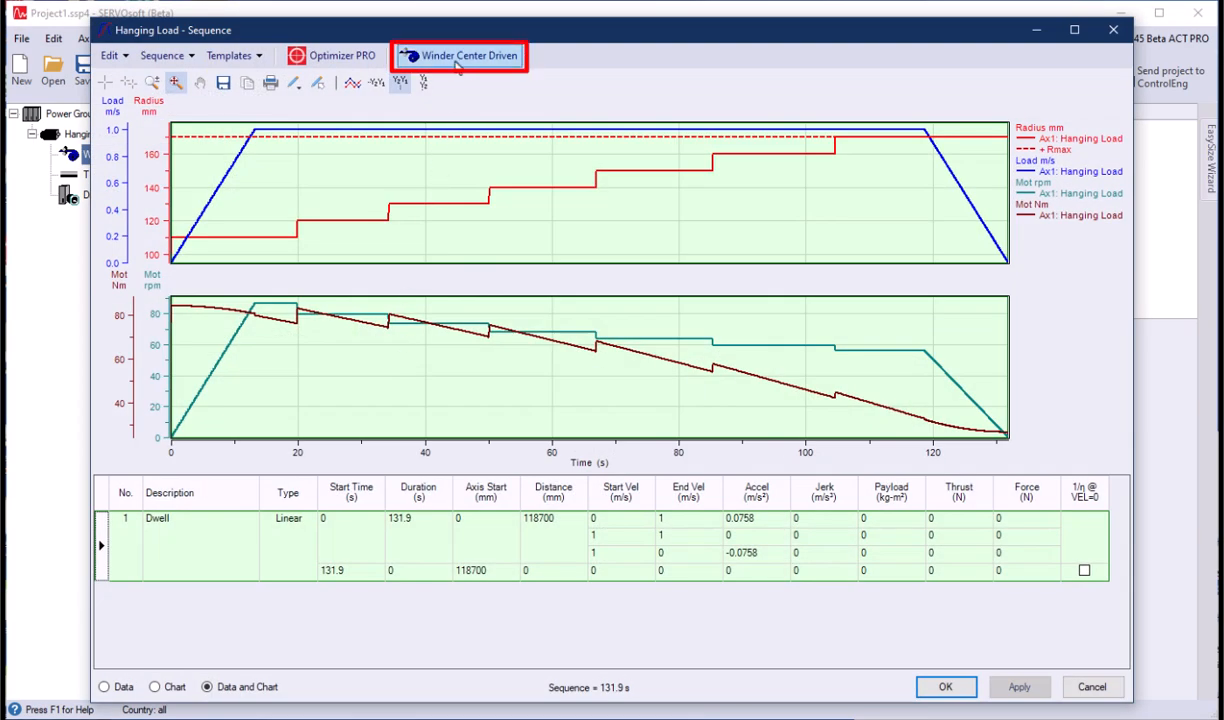
pyautogui.click(464, 56)
pyautogui.click(655, 274)
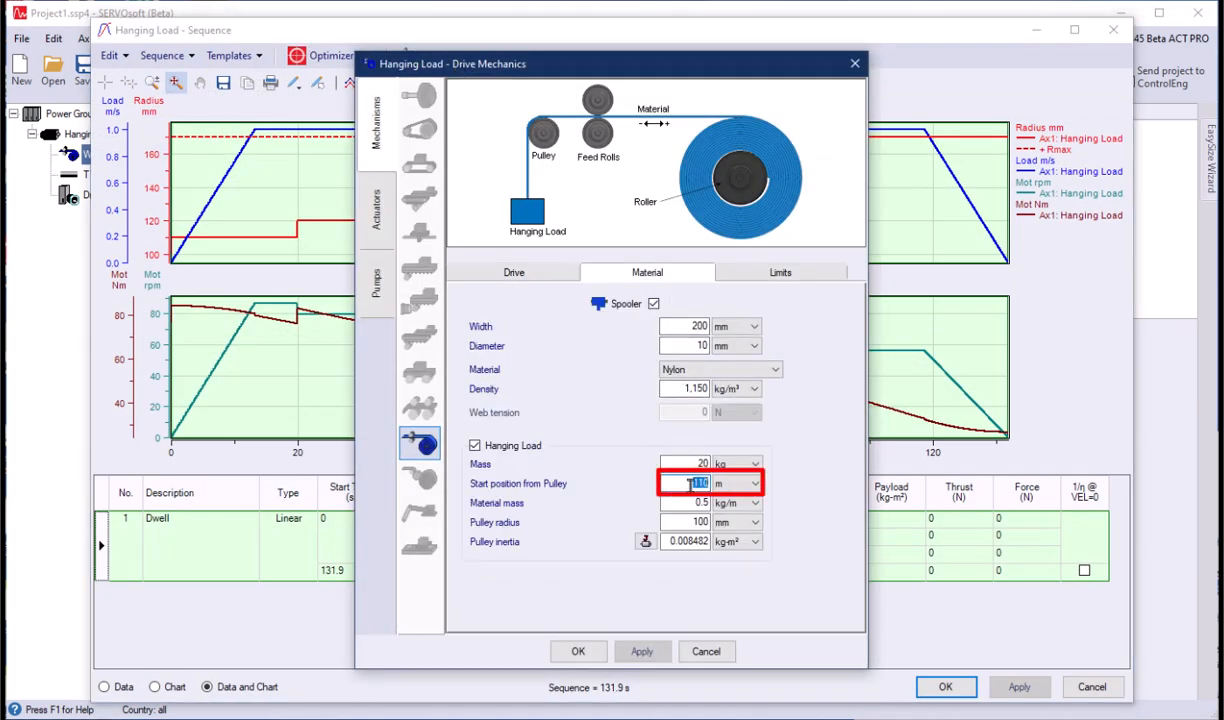
pyautogui.write('140')
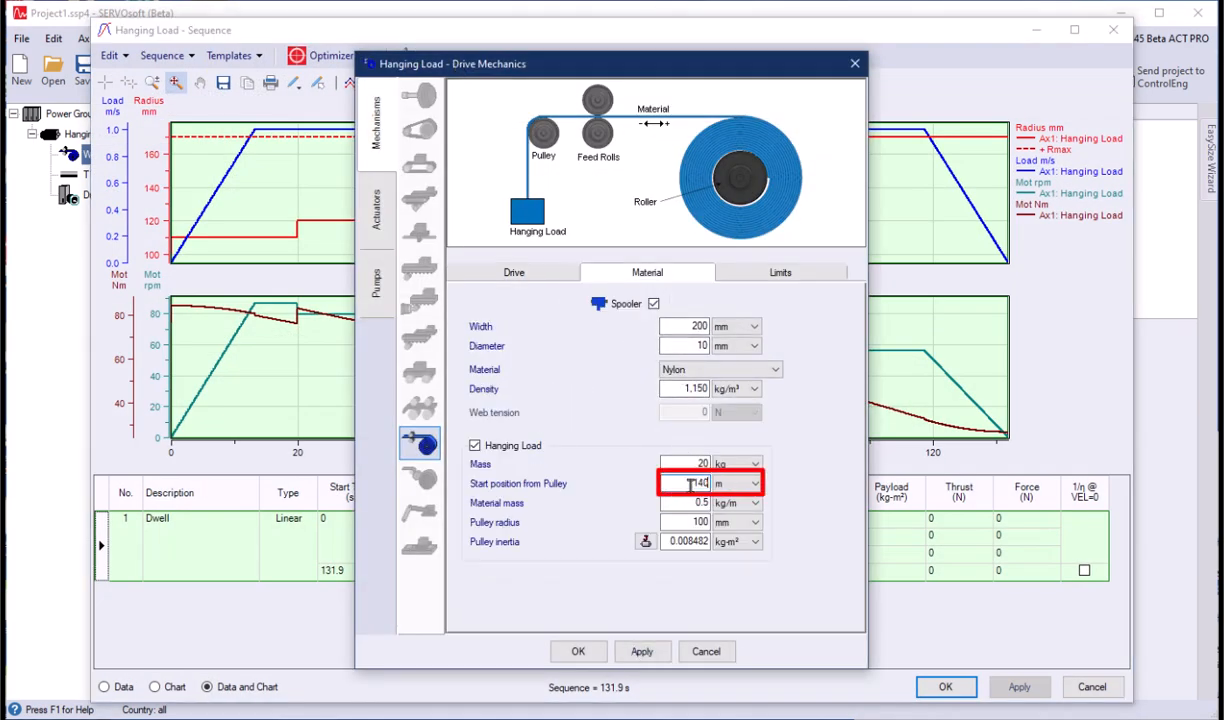
pyautogui.click(578, 651)
# - Inspect the recalculated motor torque and speed curves along the cycle with the chart cursor, and accept the sequence
pyautogui.click(105, 82)
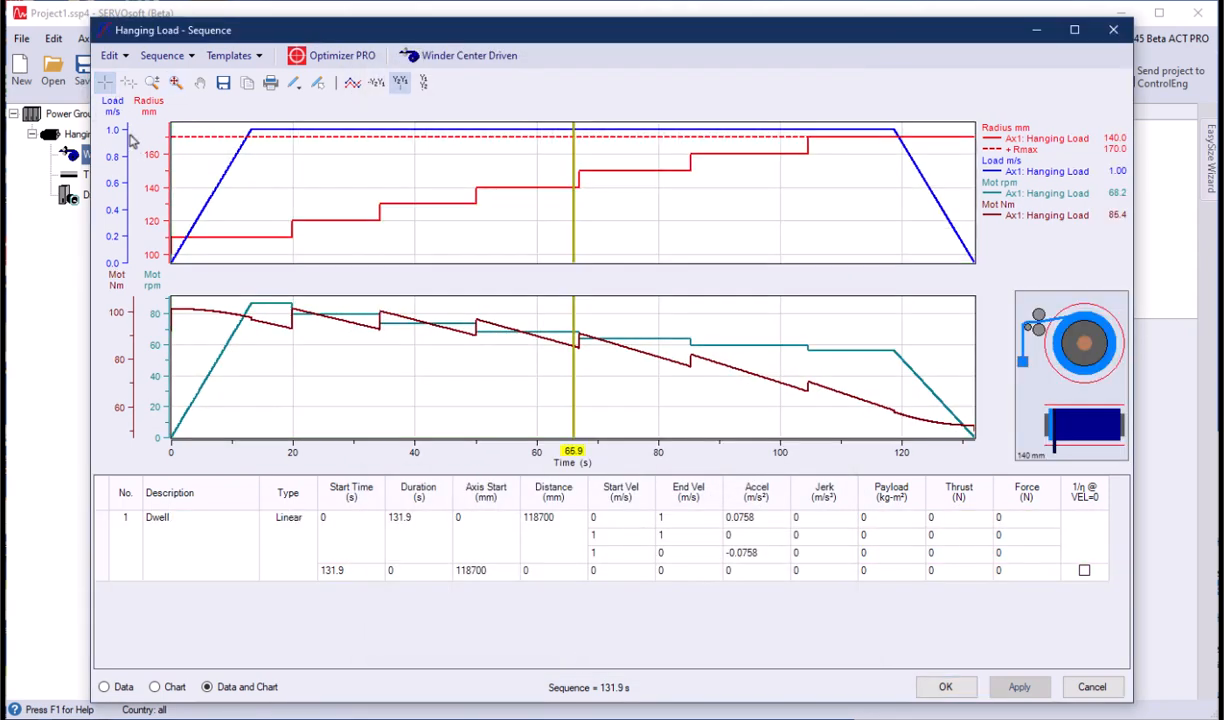
pyautogui.moveTo(172, 215); pyautogui.dragTo(975, 430)
pyautogui.click(945, 687)
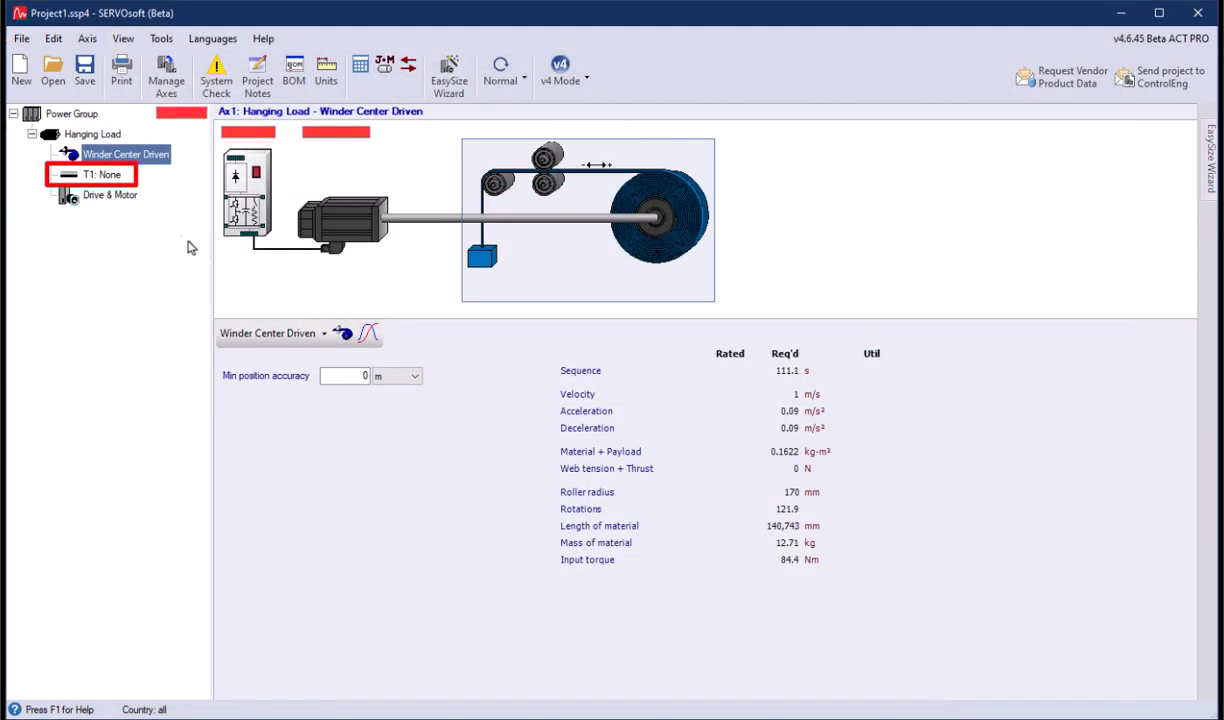
# - Add the STOBER PE521_0100ME/24 planetary coaxial gearbox from the gearbox database as transformation T1
pyautogui.click(103, 175)
pyautogui.click(236, 333)
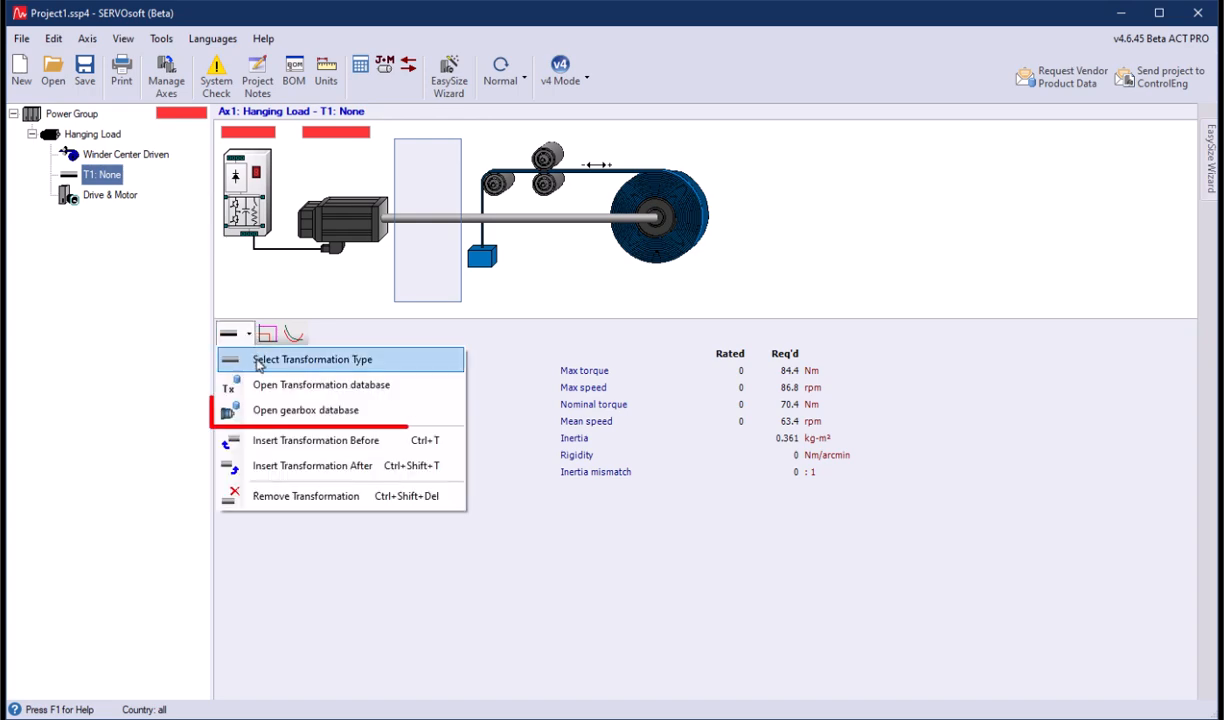
pyautogui.click(287, 413)
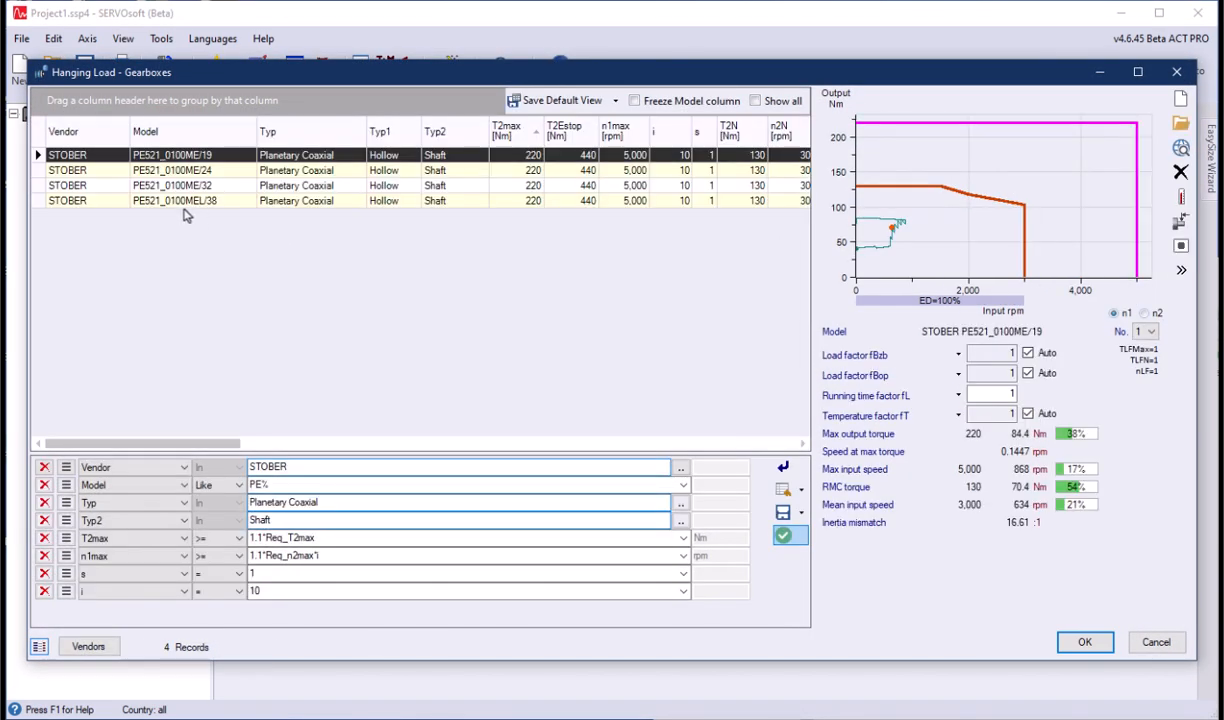
pyautogui.click(86, 172)
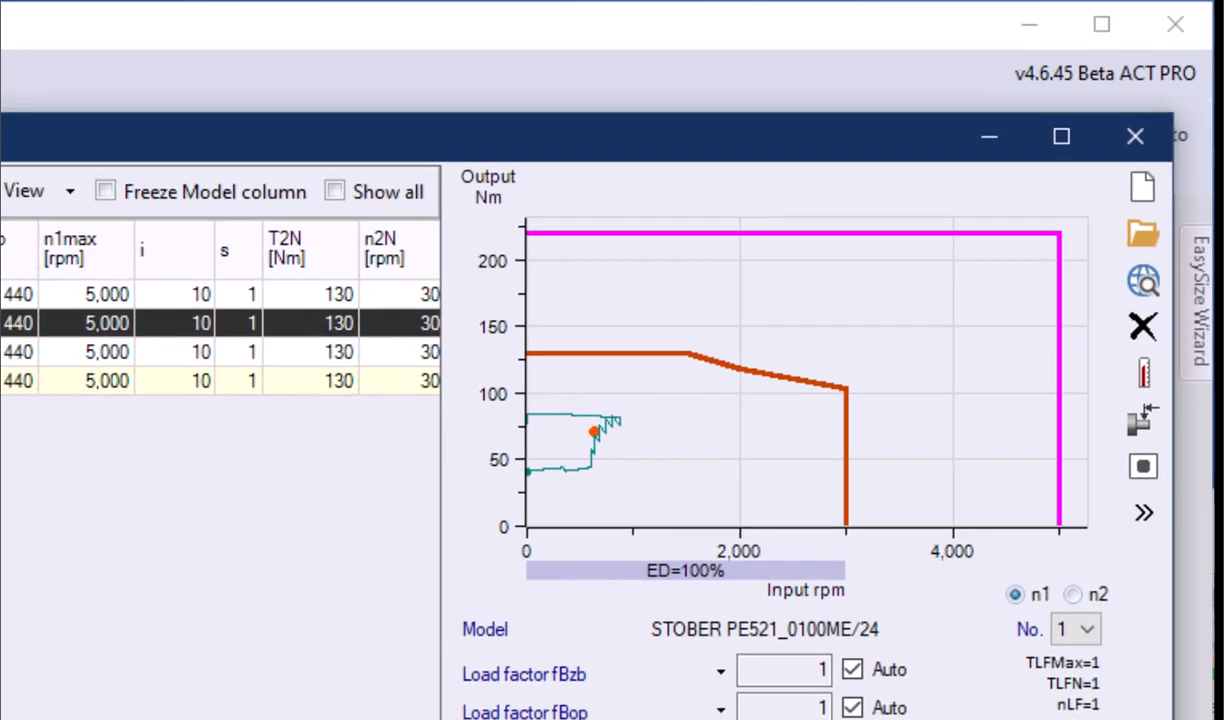
pyautogui.click(1086, 643)
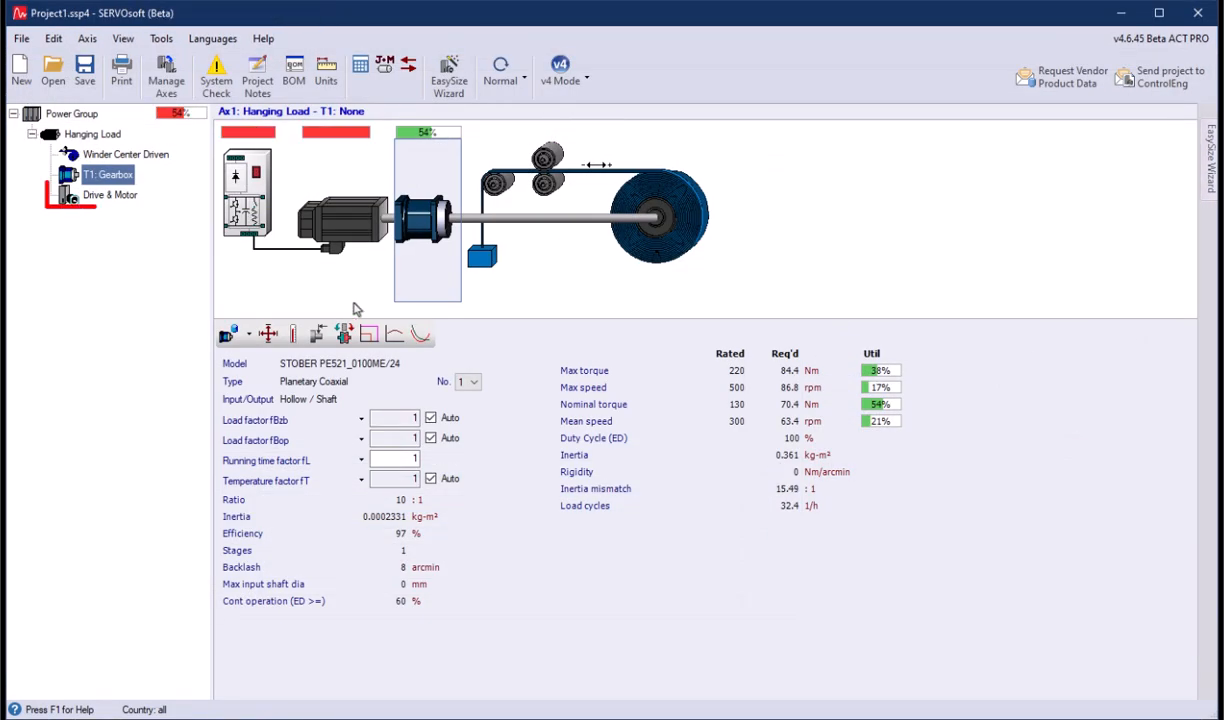
# - Select the naturally cooled Baumueller DSC1-056SO64U-10-54 motor from the rotary motor database for the axis
pyautogui.click(107, 196)
pyautogui.click(249, 334)
pyautogui.click(263, 364)
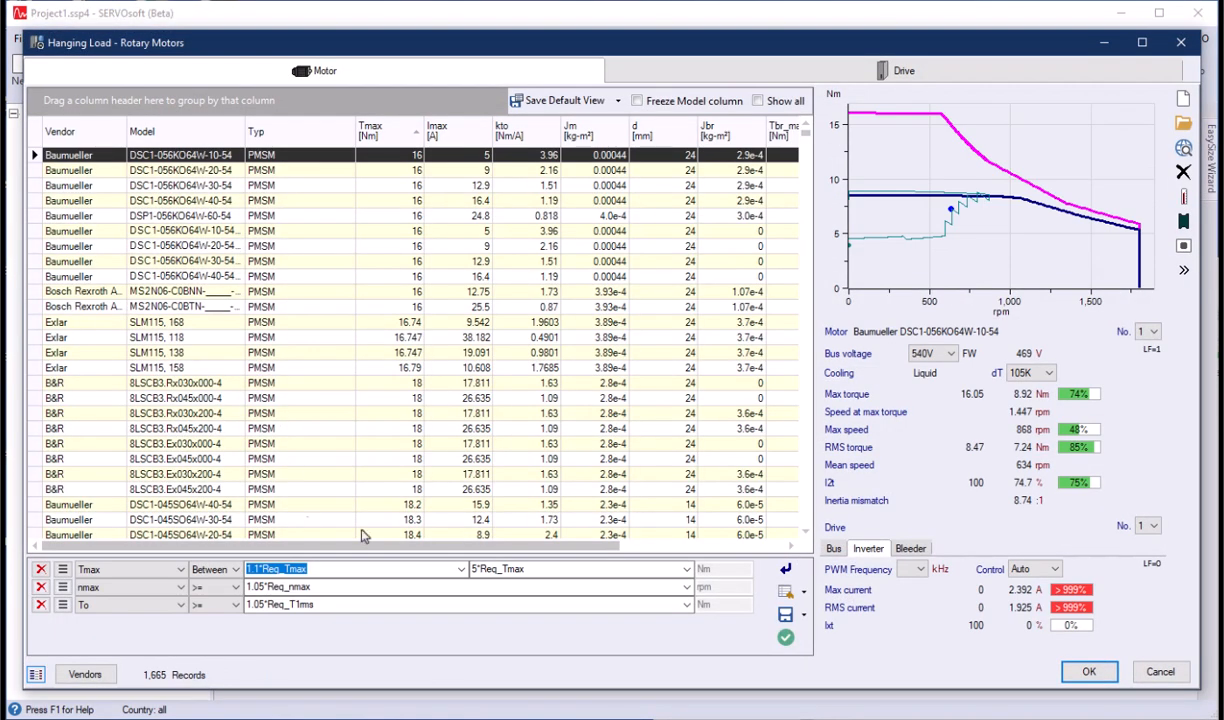
pyautogui.click(335, 173)
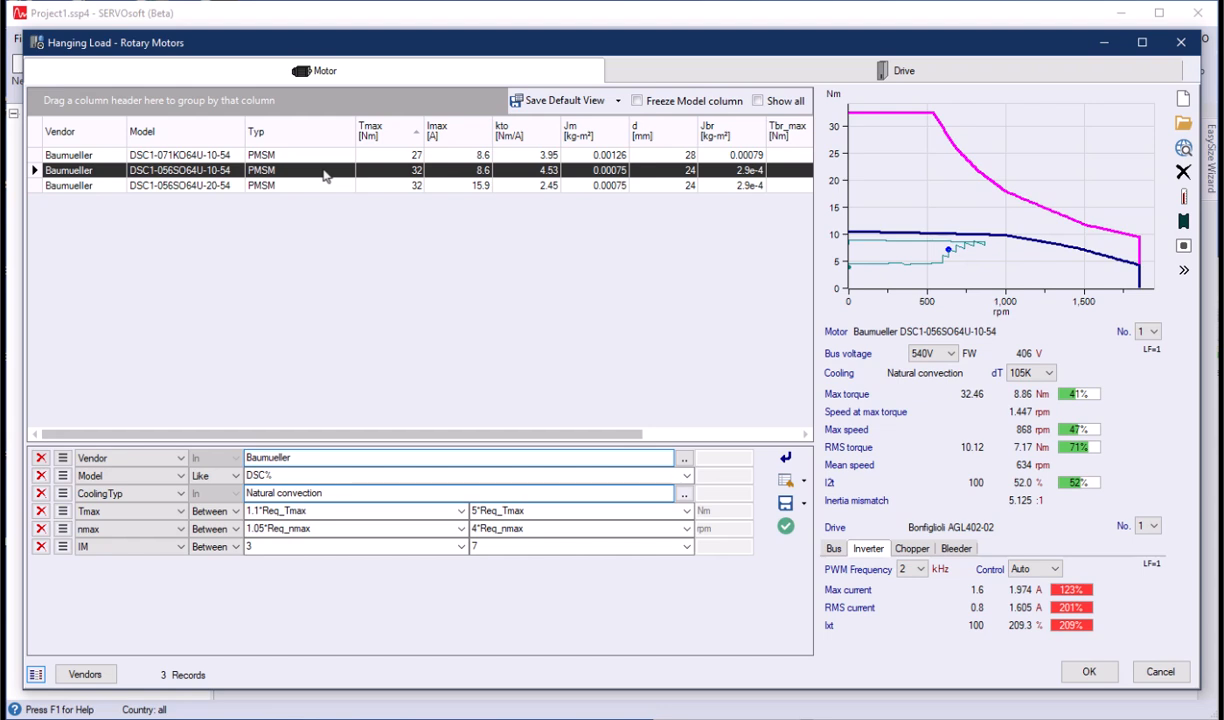
# - Filter the drives using the selected motor, choose the Baumueller BM4412-STx, and accept the motor and drive selection
pyautogui.click(686, 80)
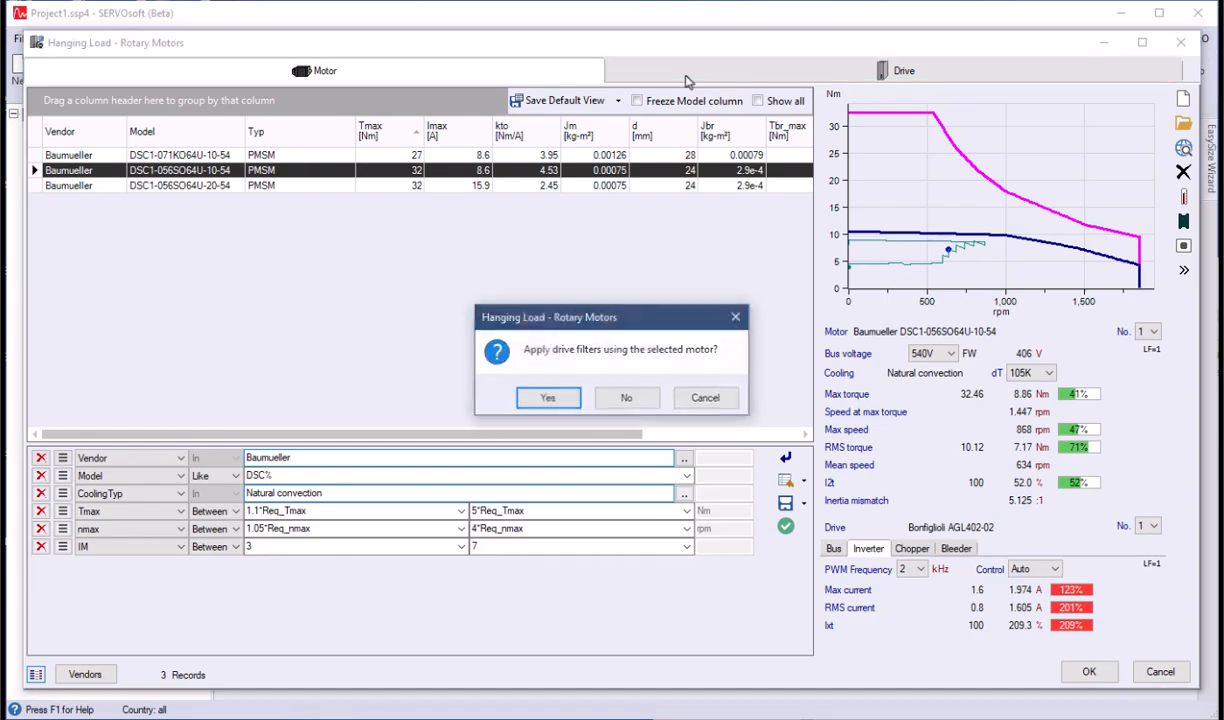
pyautogui.click(549, 397)
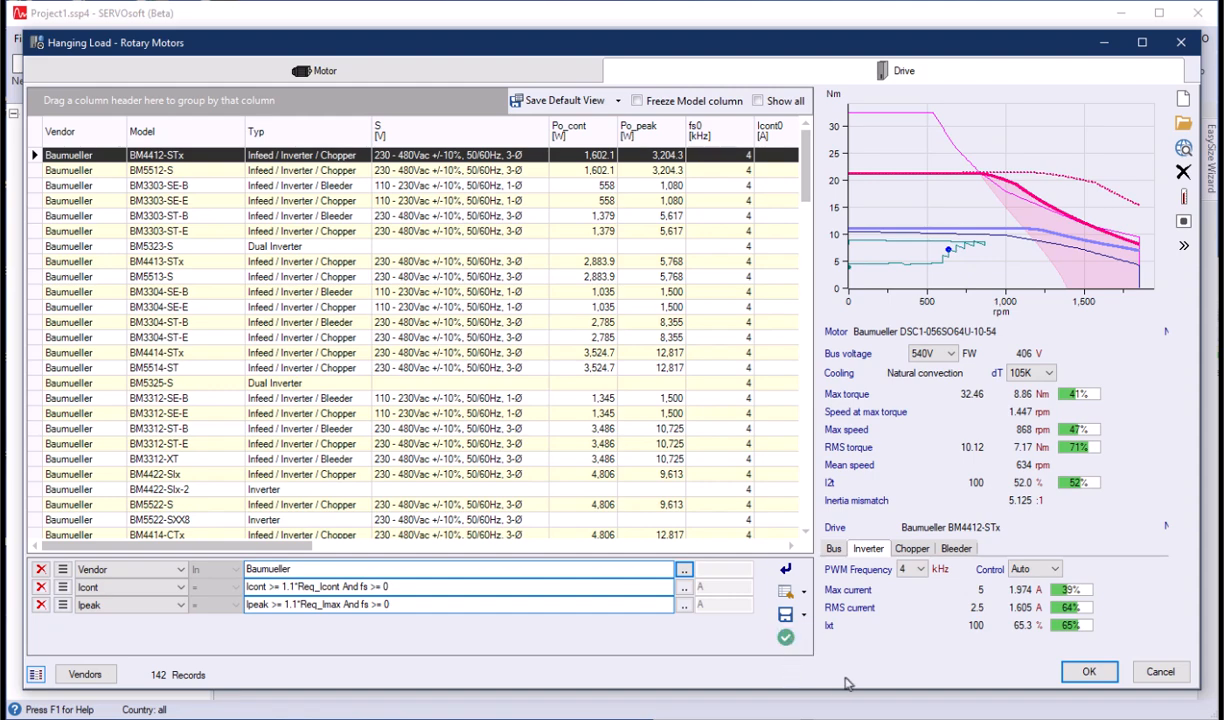
pyautogui.click(1088, 671)
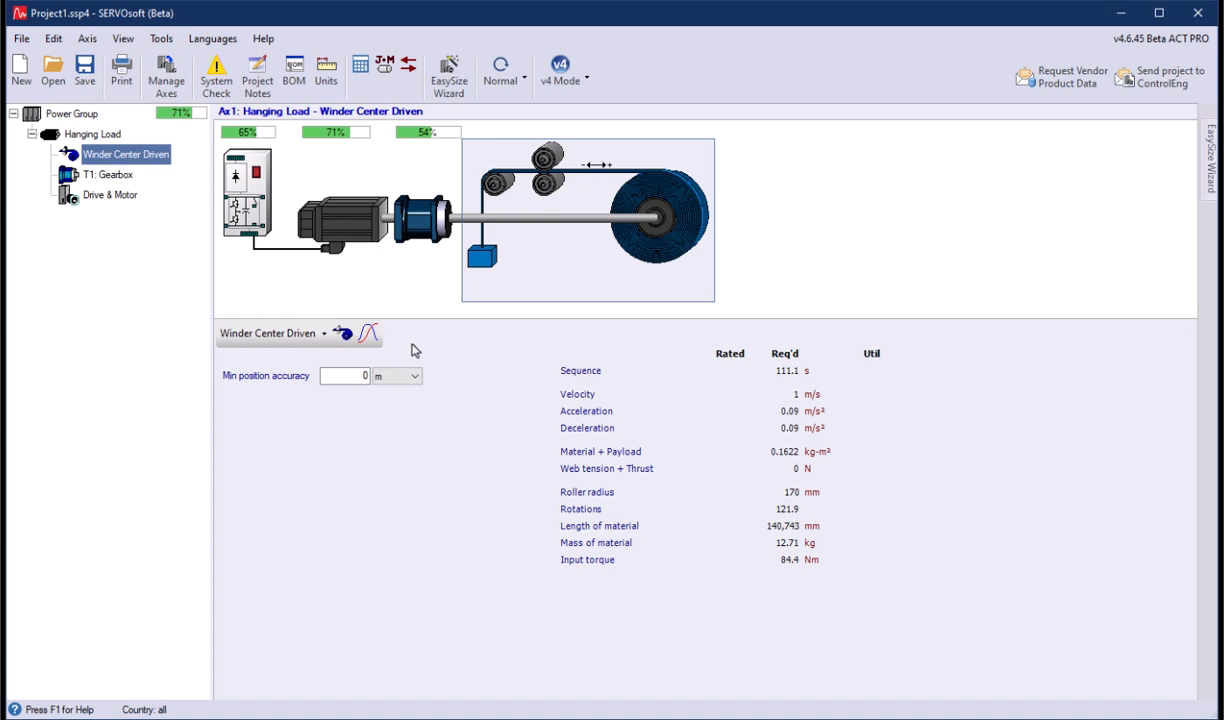
# - Open the help topic for the Winder Center Driven mechanism and review its hanging load tension, inertia and torque equations
pyautogui.click(343, 335)
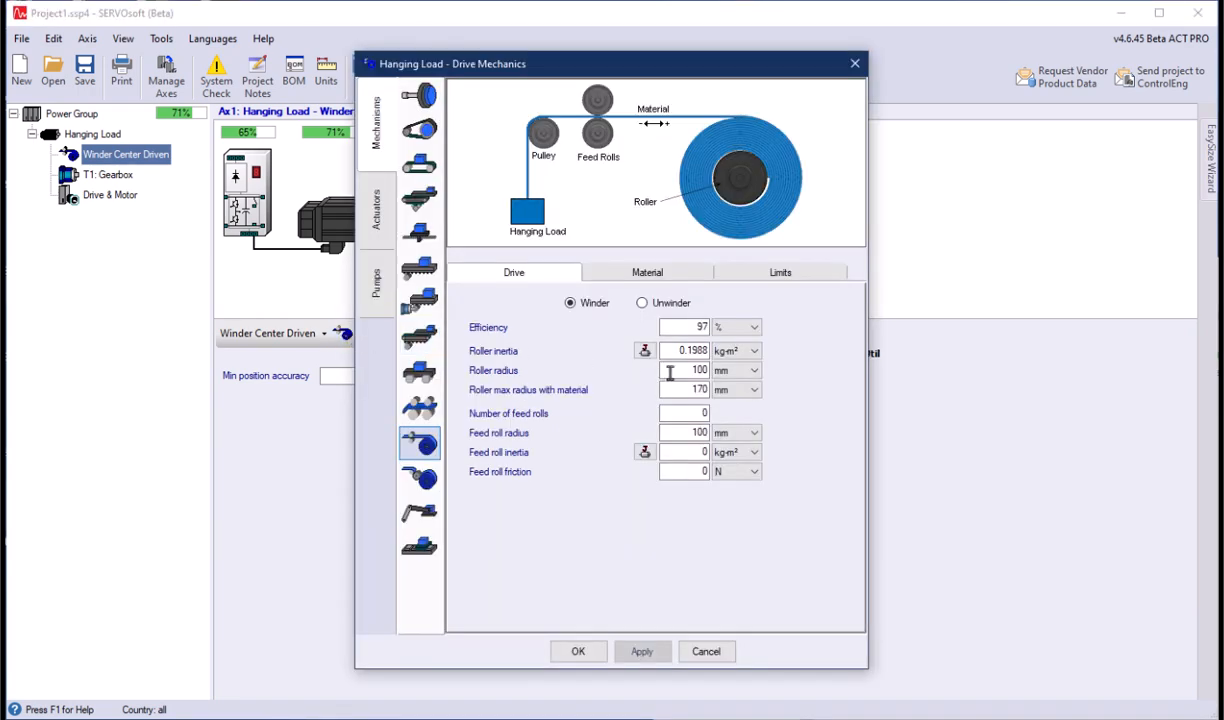
pyautogui.press('F1')
pyautogui.click(600, 312)
pyautogui.scroll(-2, 620, 380)
pyautogui.click(557, 370)
pyautogui.click(590, 555)
pyautogui.scroll(-9, 590, 555)
pyautogui.scroll(-6, 795, 380)
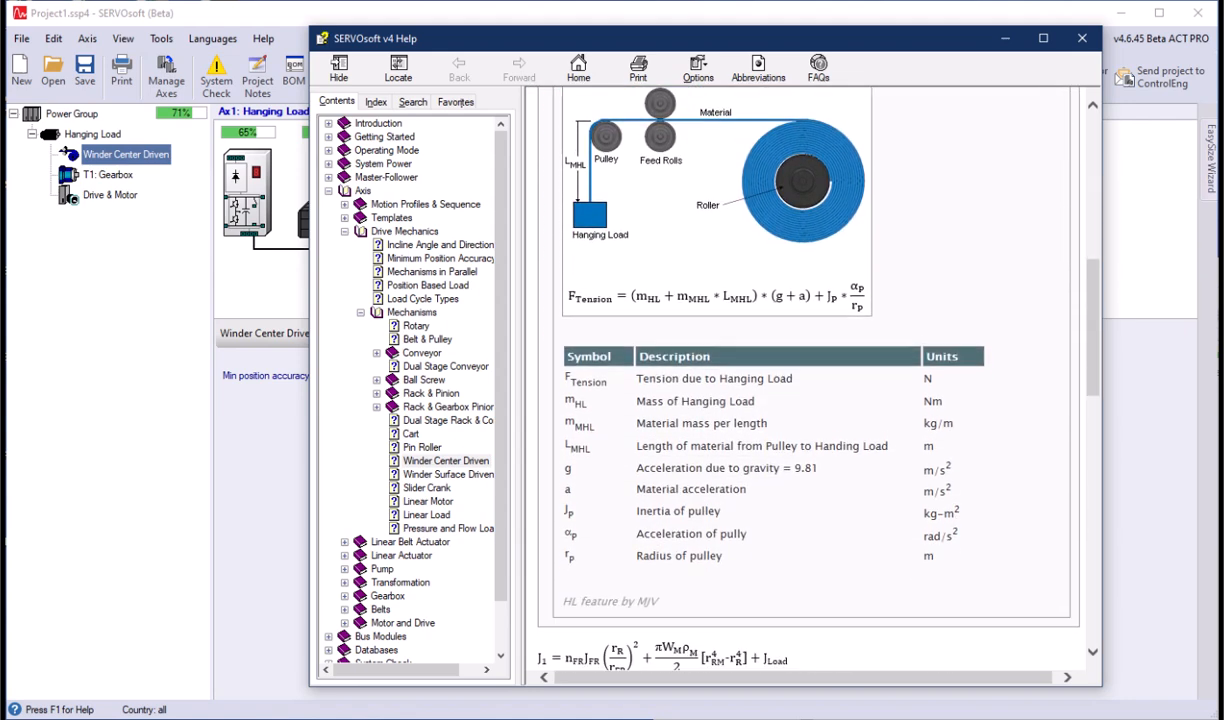
pyautogui.scroll(-12, 795, 380)
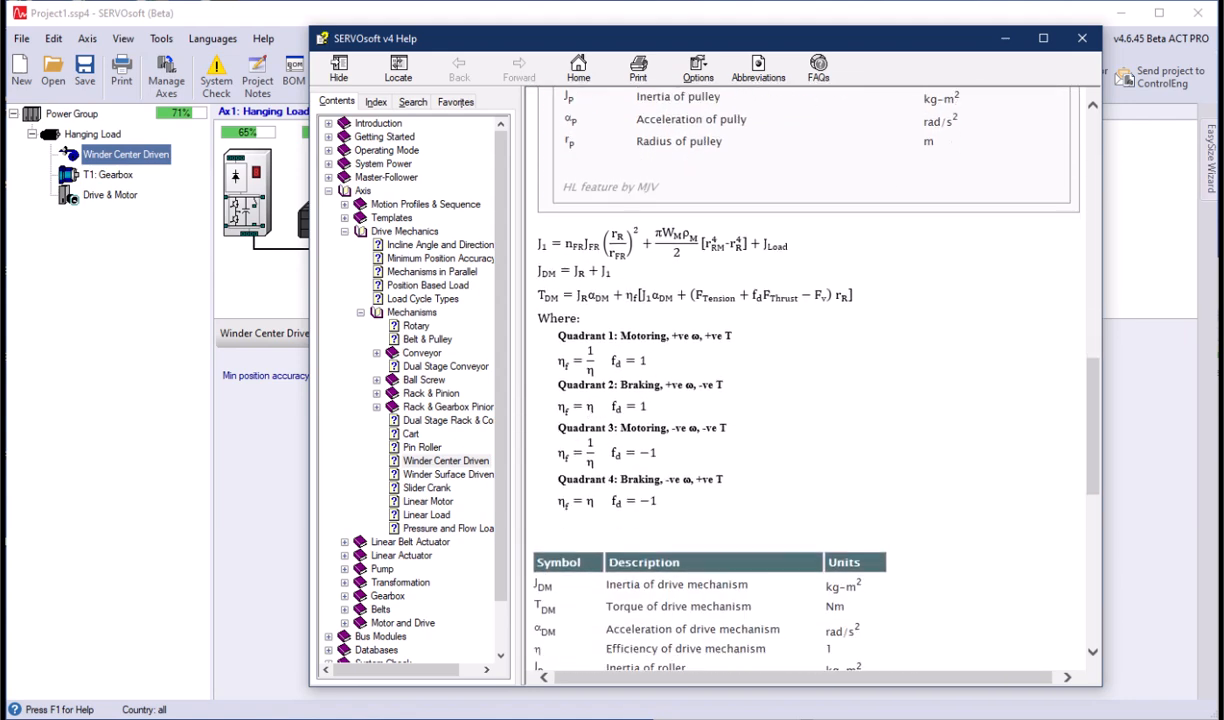